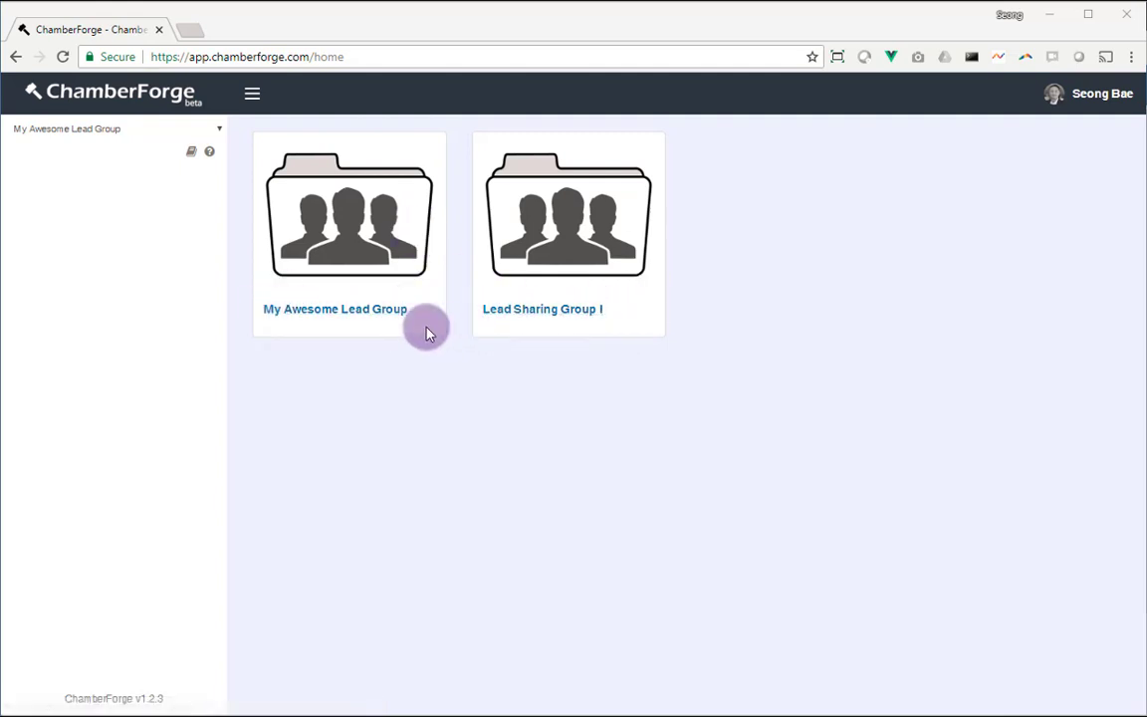
# Open the My Awesome Lead Group dashboard from its tile on the home page
pyautogui.click(341, 314)
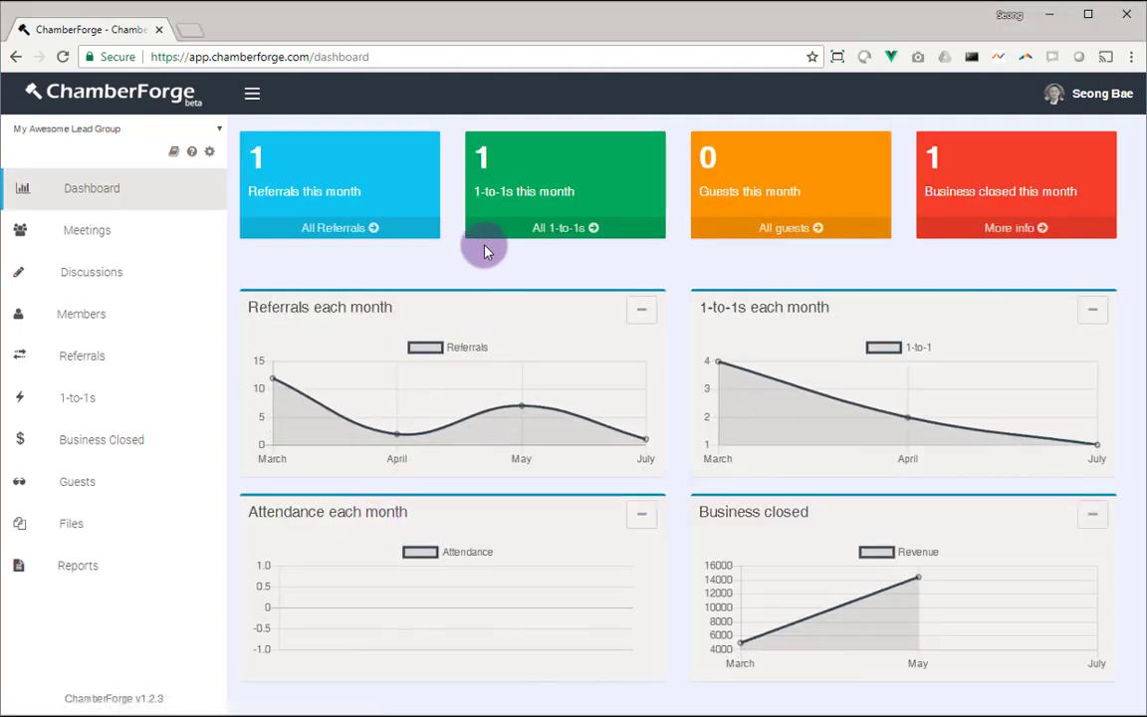
# Show the Members page listing the group's five members with companies and e-mails
pyautogui.click(65, 324)
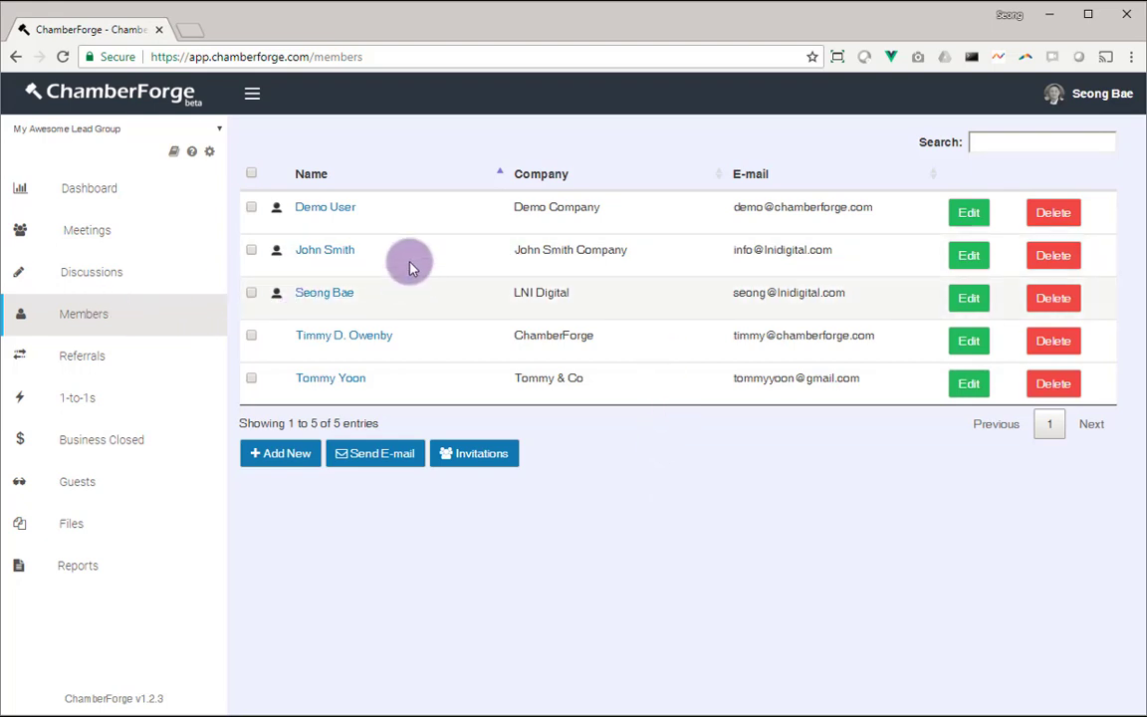
# Fill a new member form with the person's full name, e-mail and company 'Smith & Company'
pyautogui.click(286, 454)
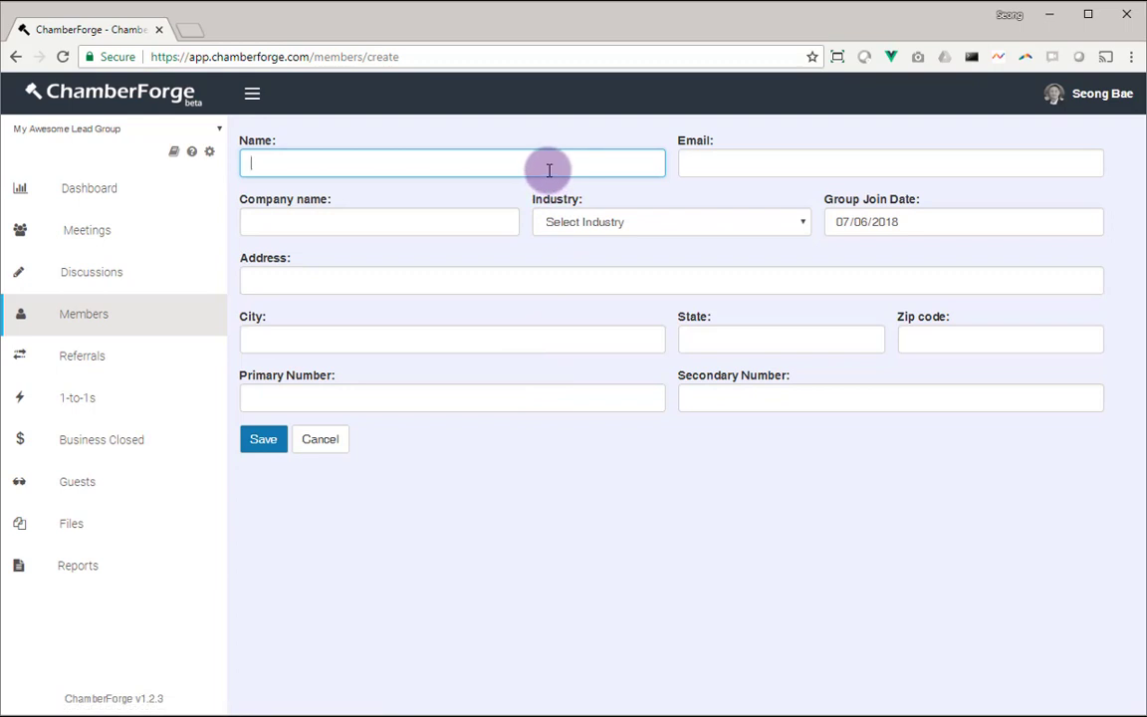
pyautogui.press('Tab')
pyautogui.write('david')
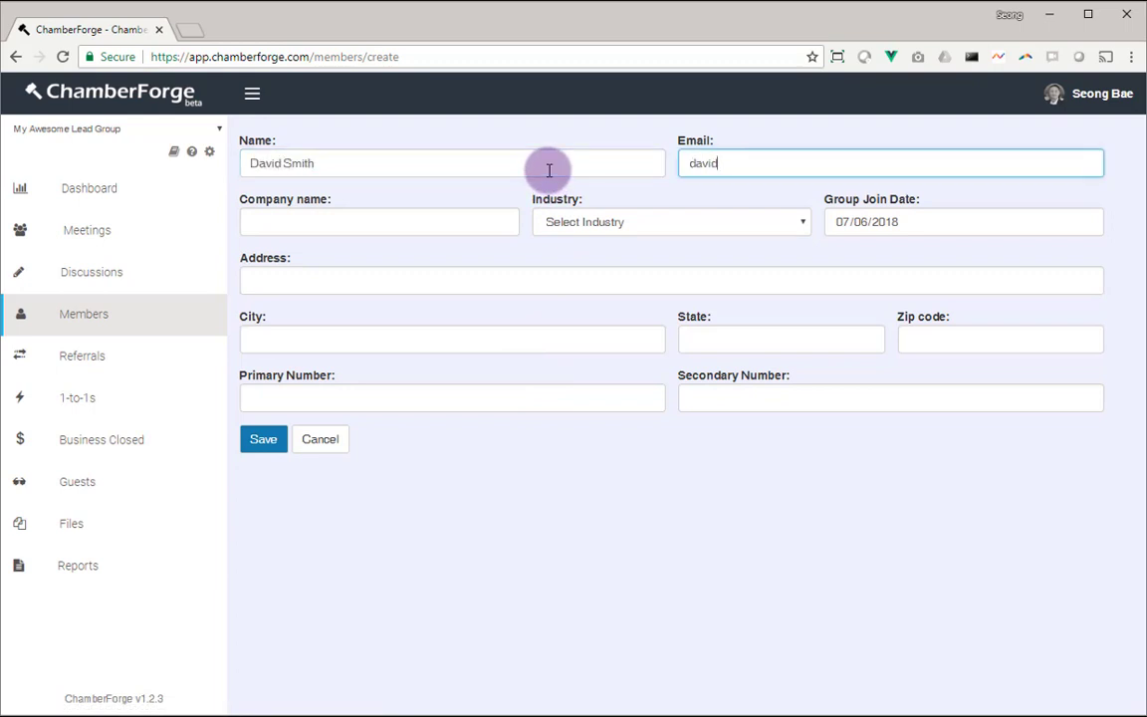
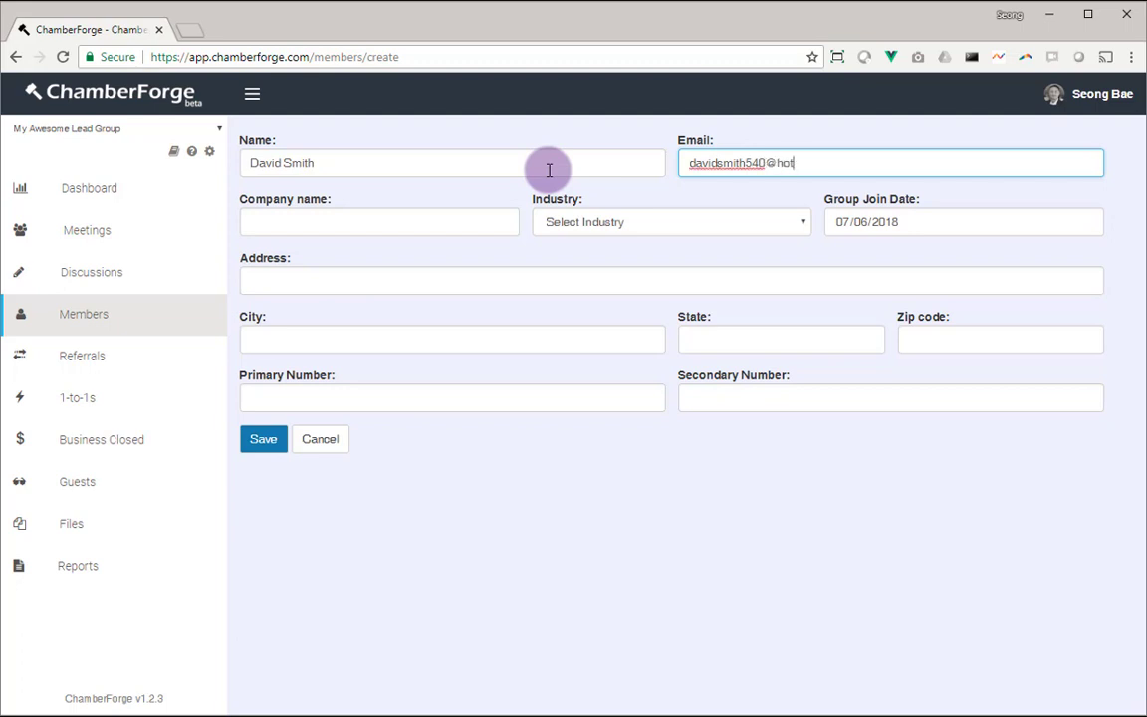
pyautogui.press('Tab')
pyautogui.write('Sm')
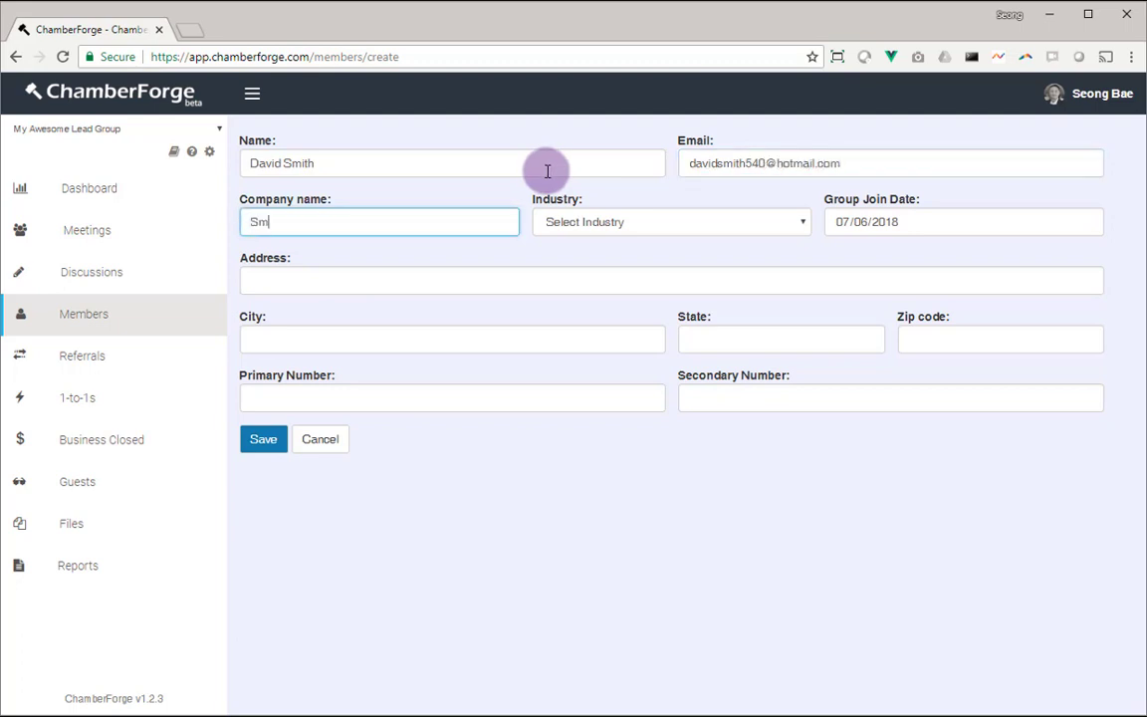
pyautogui.write('ith & Company')
pyautogui.click(463, 166)
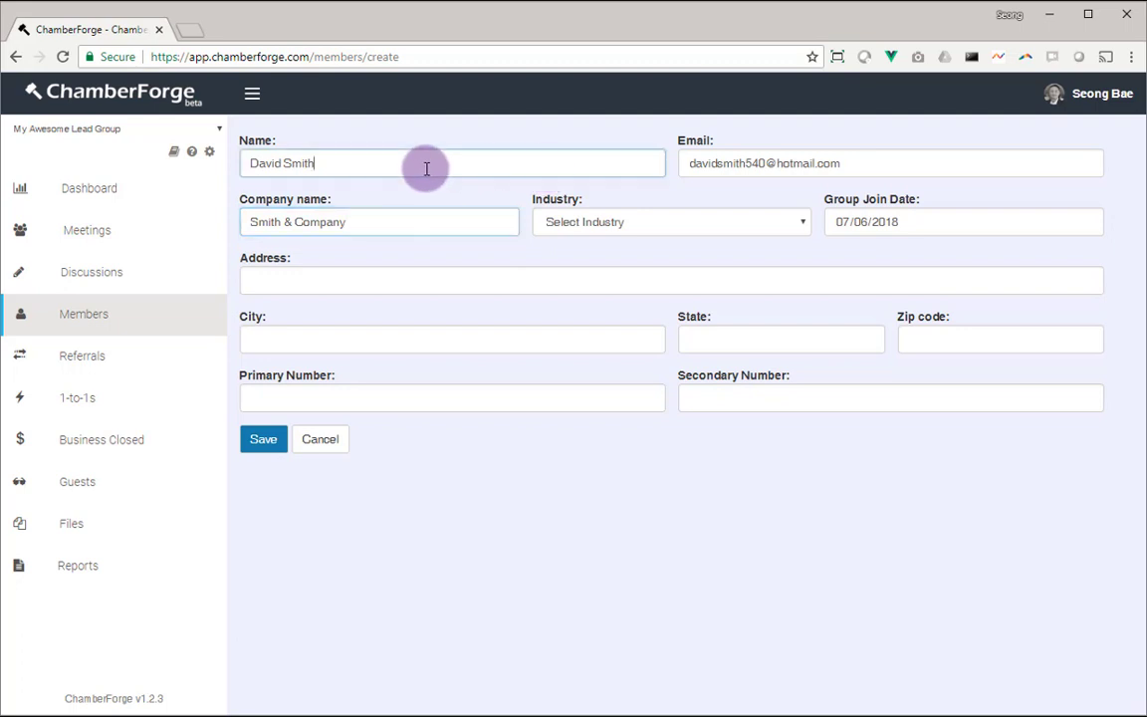
pyautogui.click(429, 225)
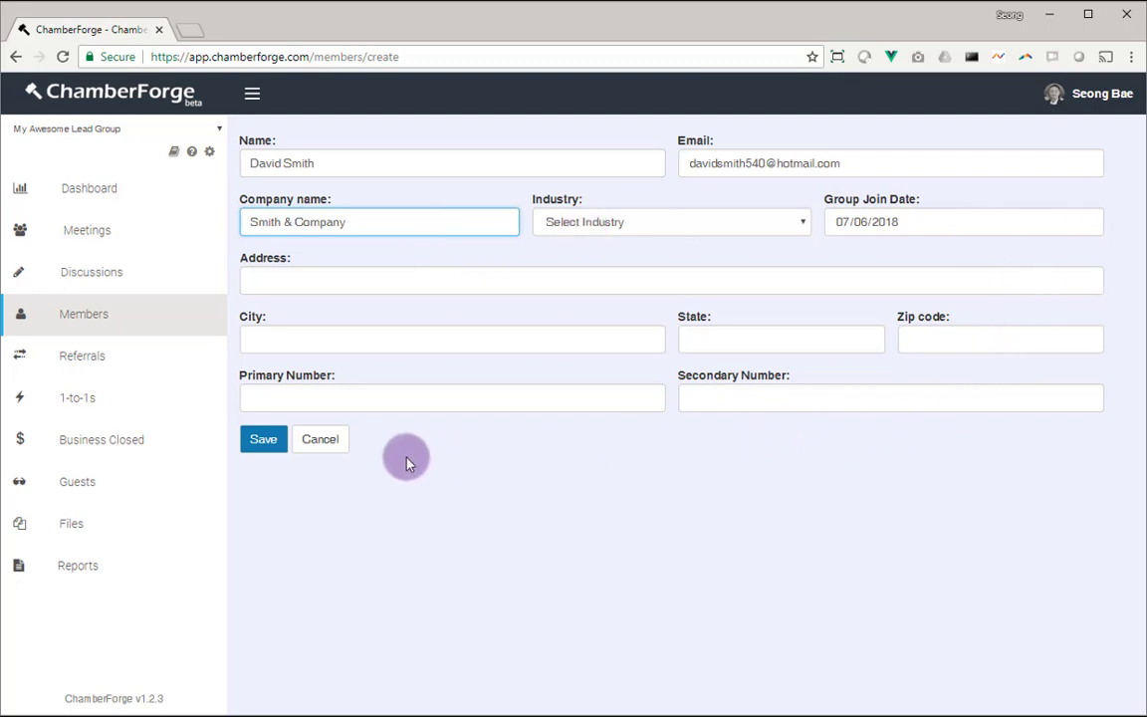
# Save the new member, then view the pending invitation sent Jul 06, 2018
pyautogui.click(261, 440)
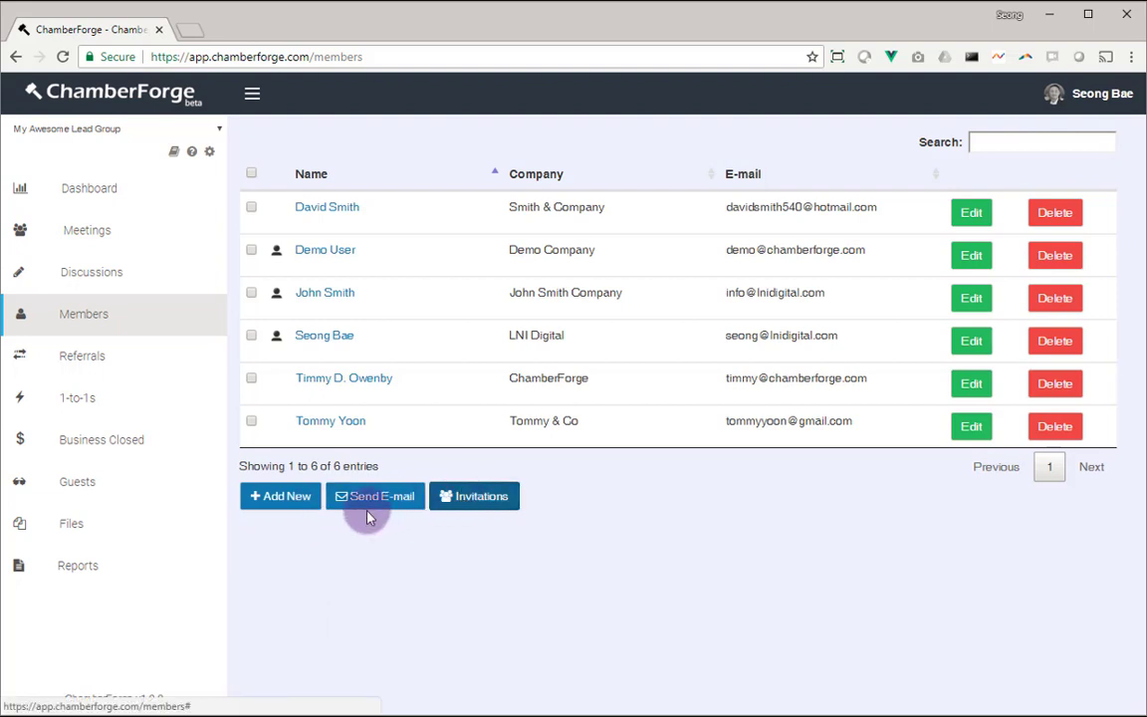
pyautogui.click(461, 495)
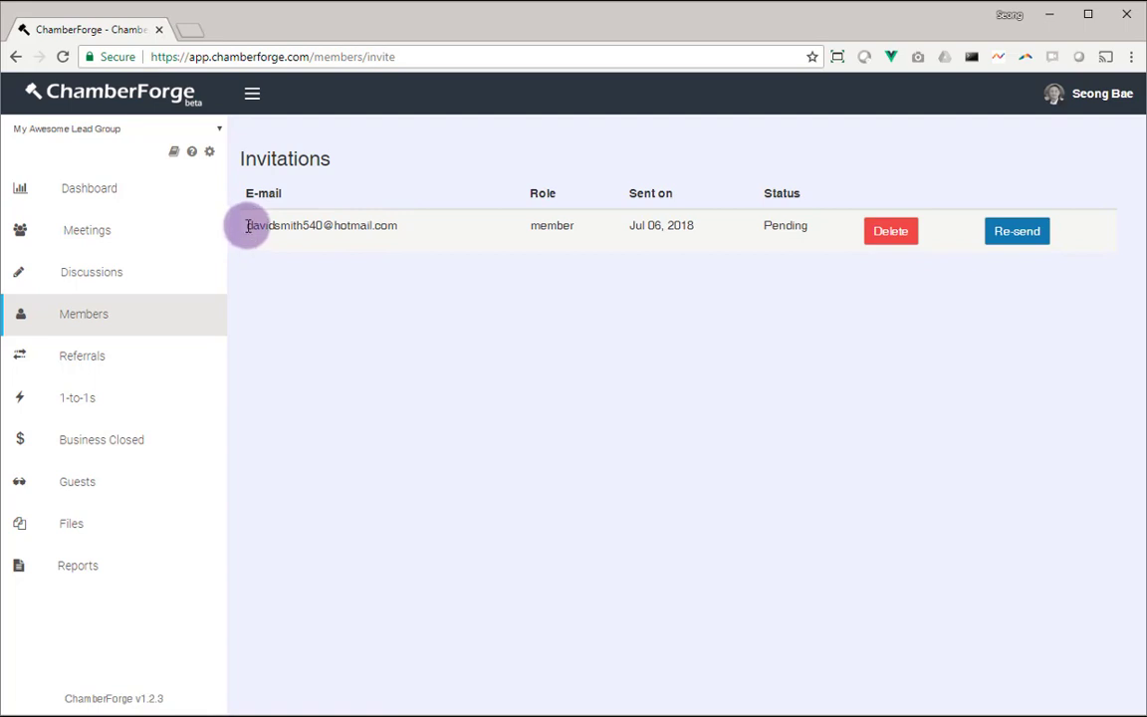
# Review the invitation row's e-mail address, member role, sent date and Pending status
pyautogui.moveTo(247, 226); pyautogui.dragTo(405, 220)
pyautogui.doubleClick(548, 223)
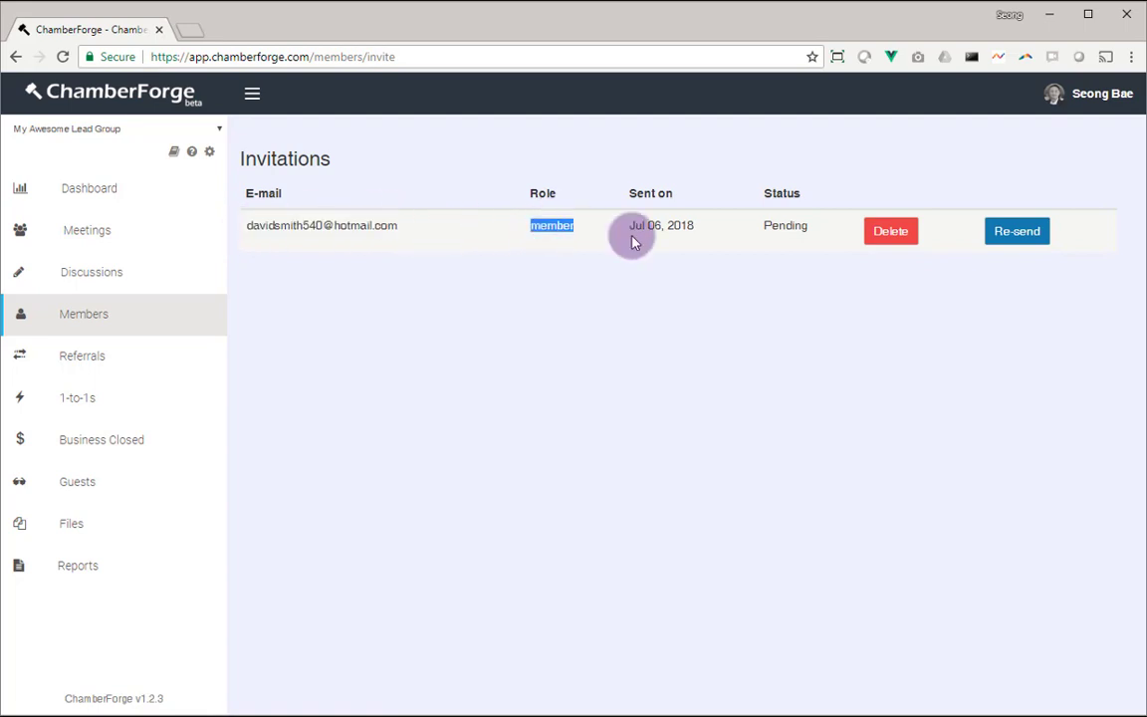
pyautogui.click(542, 225)
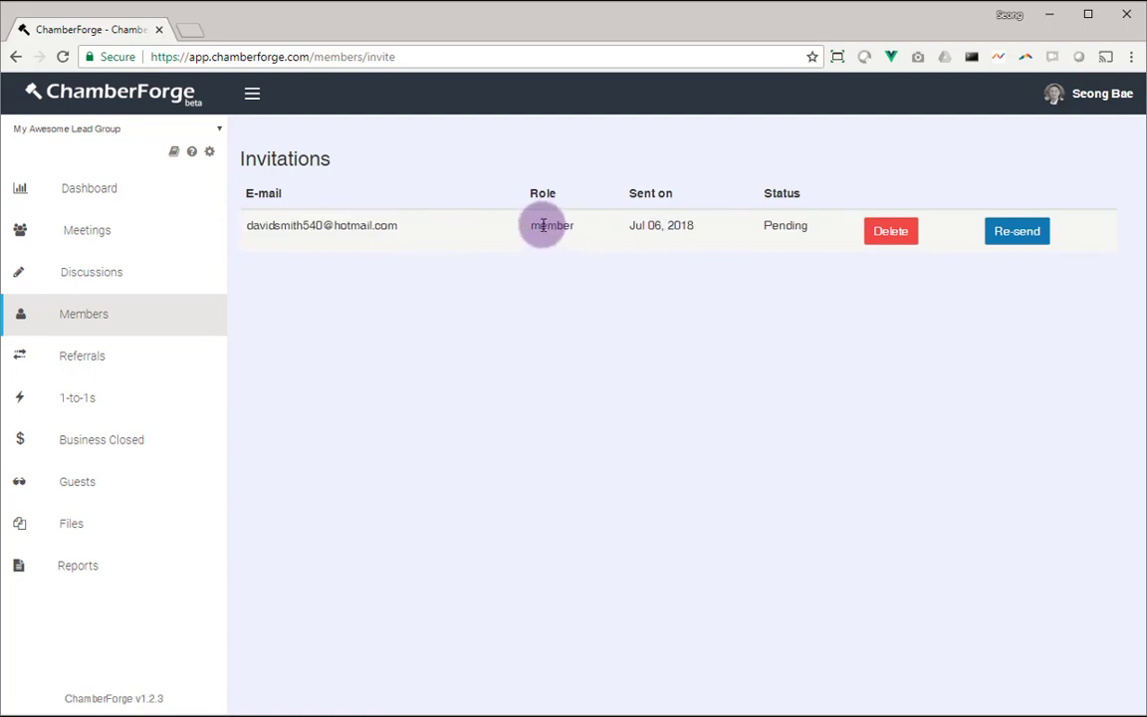
pyautogui.moveTo(635, 222); pyautogui.dragTo(693, 224)
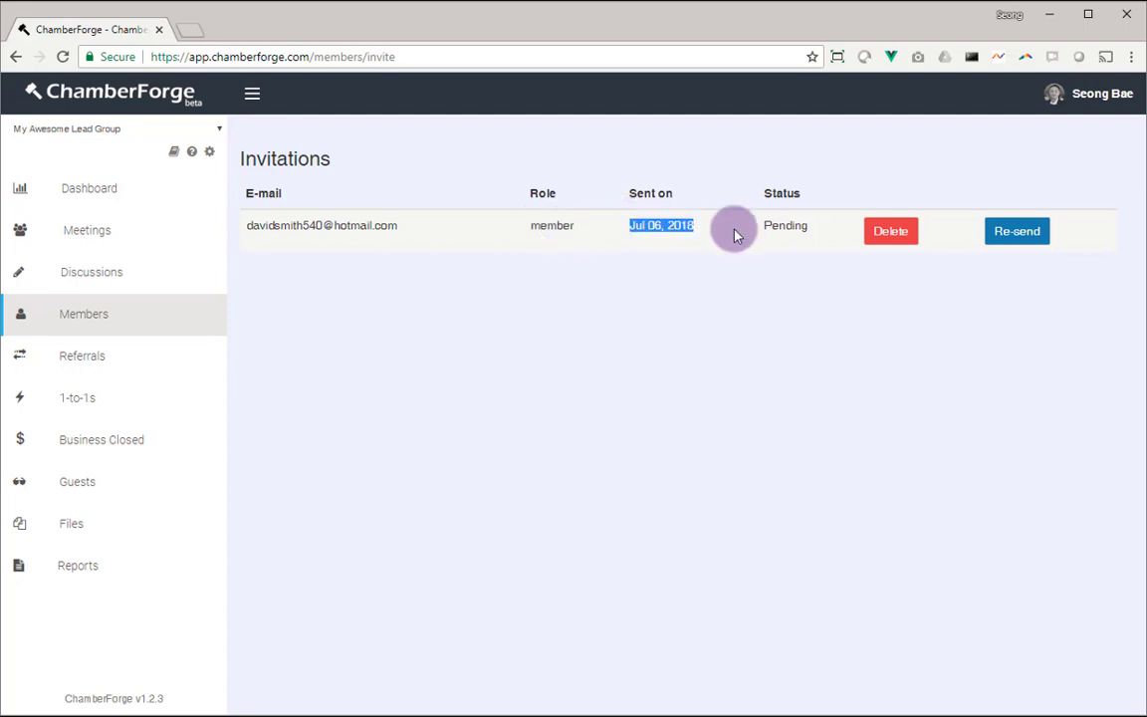
pyautogui.doubleClick(783, 221)
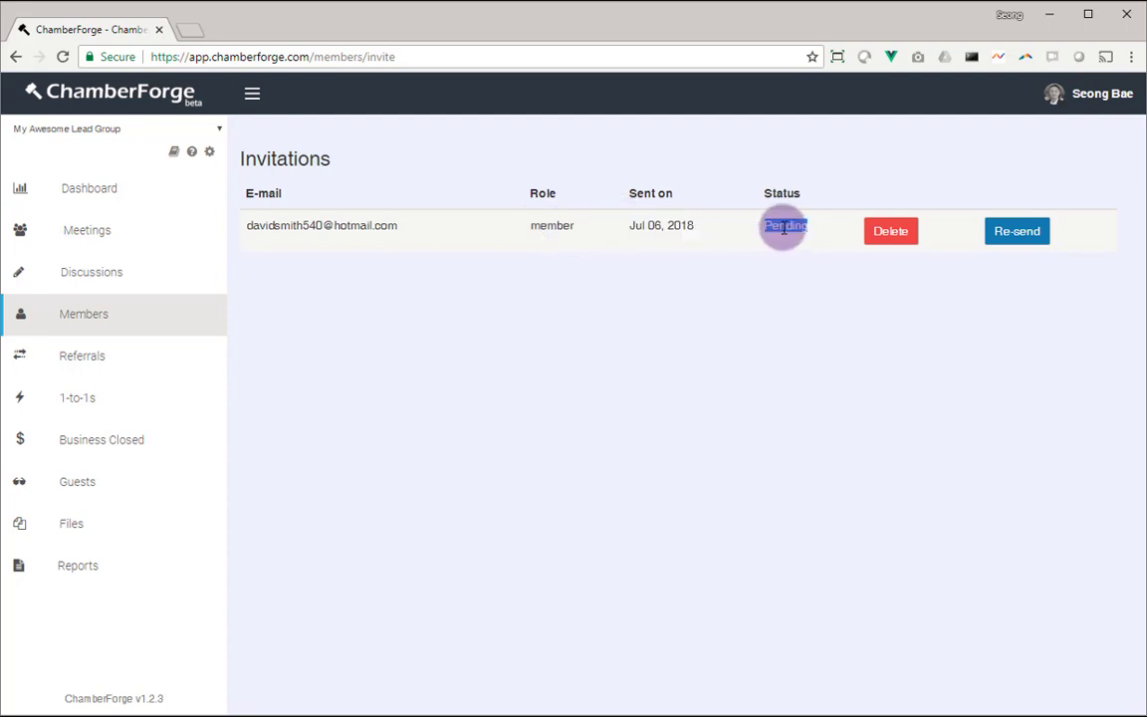
pyautogui.click(724, 348)
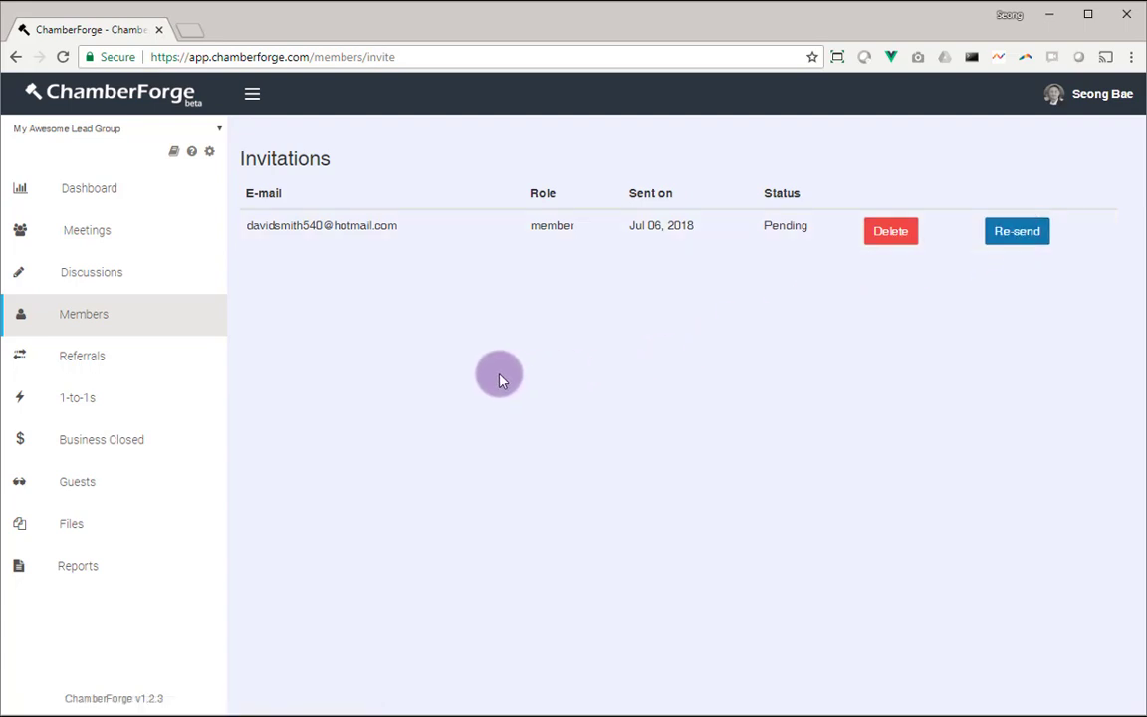
# Return to the members list and switch to the new member's Outlook inbox
pyautogui.click(119, 329)
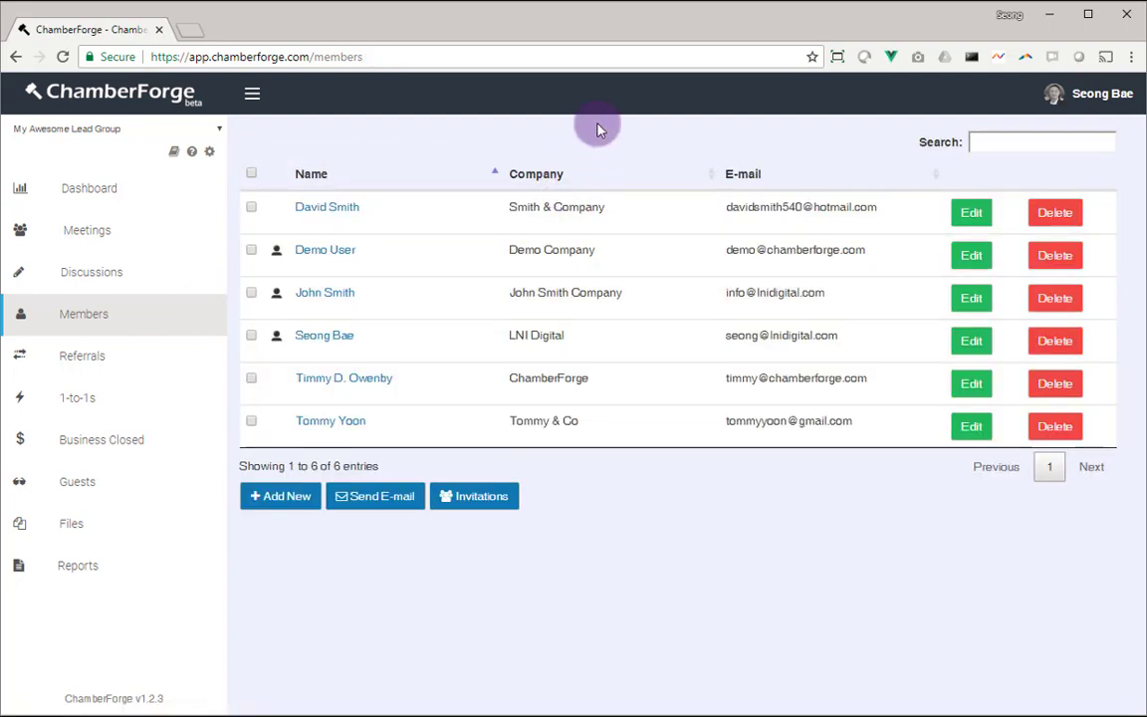
pyautogui.hotkey('alt', 'Tab')
pyautogui.press('Tab')
pyautogui.press('Tab')
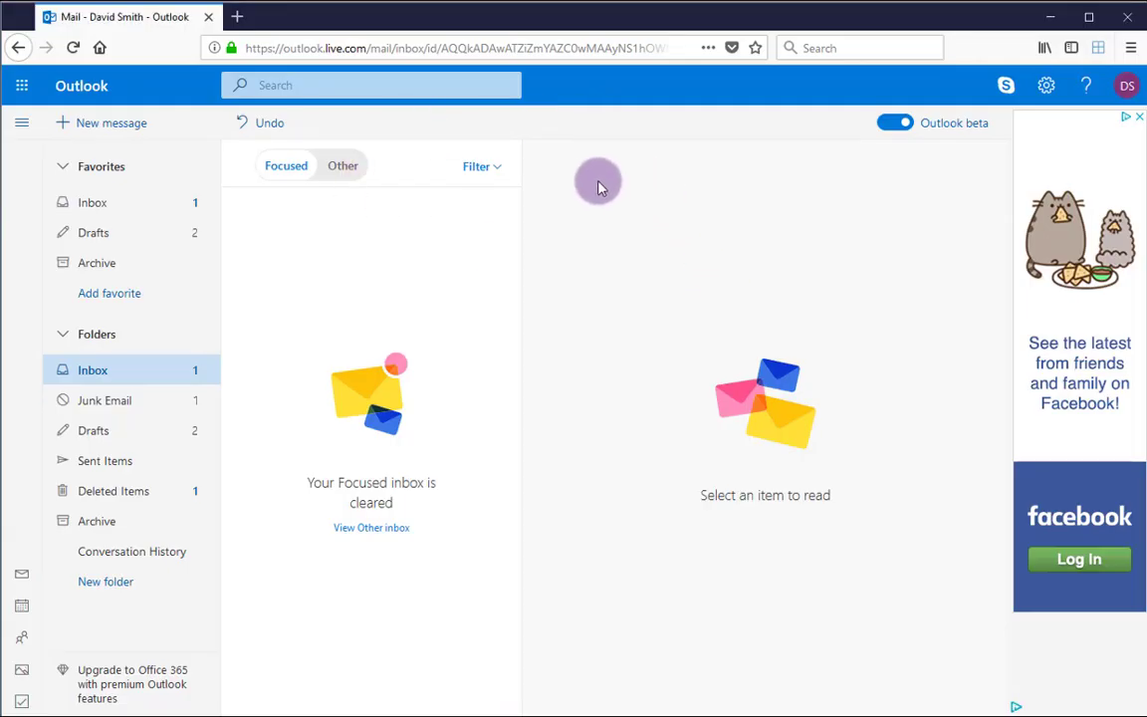
# Read today's 7:37 AM ChamberForge invitation in Outlook's Junk Email folder
pyautogui.click(130, 403)
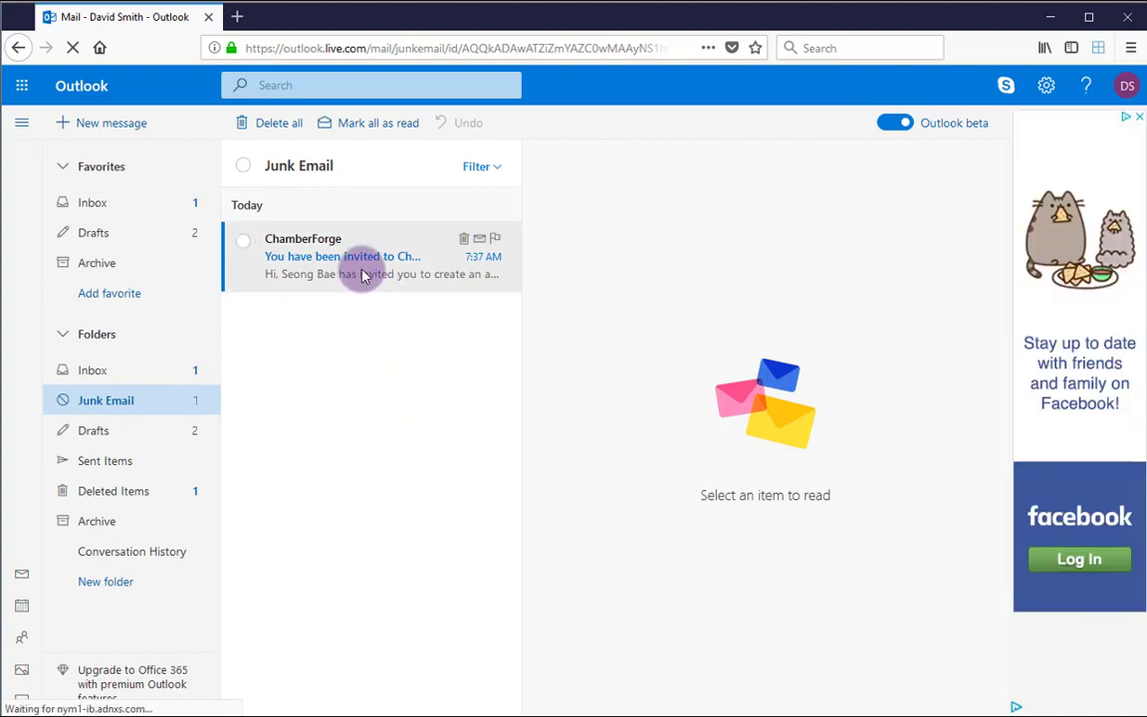
pyautogui.click(361, 268)
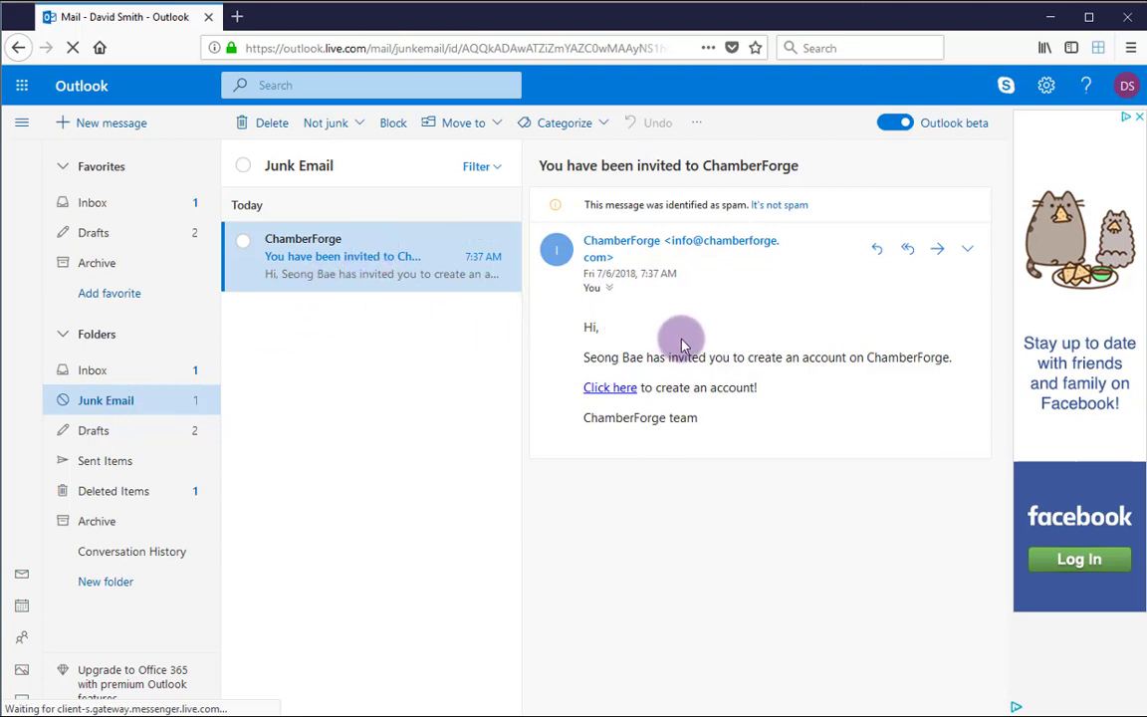
# Register via the invitation link with the member's name and a password, then start logging in
pyautogui.click(609, 388)
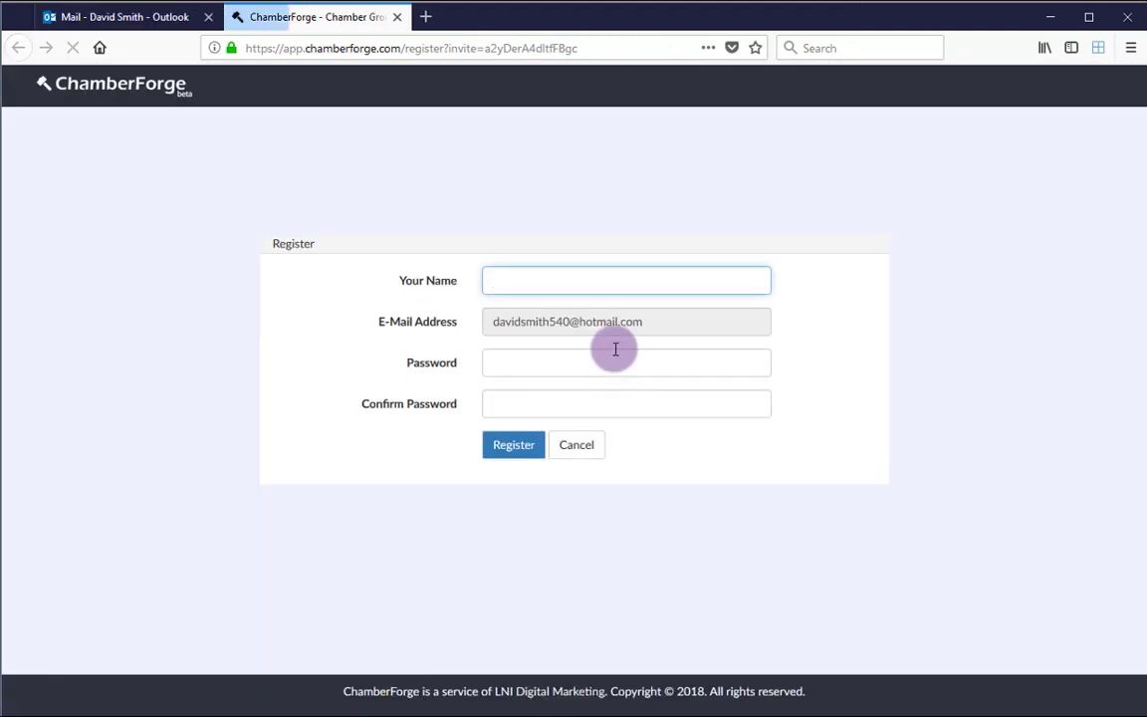
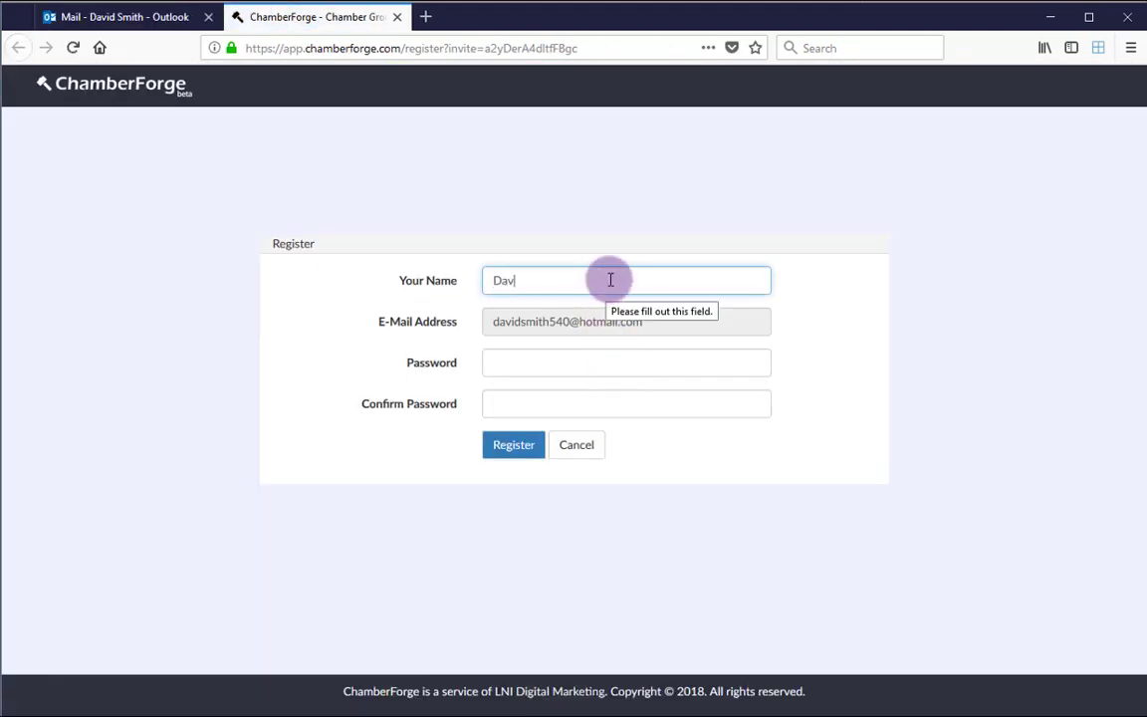
pyautogui.press('Tab')
pyautogui.press('Tab')
pyautogui.write('•••••')
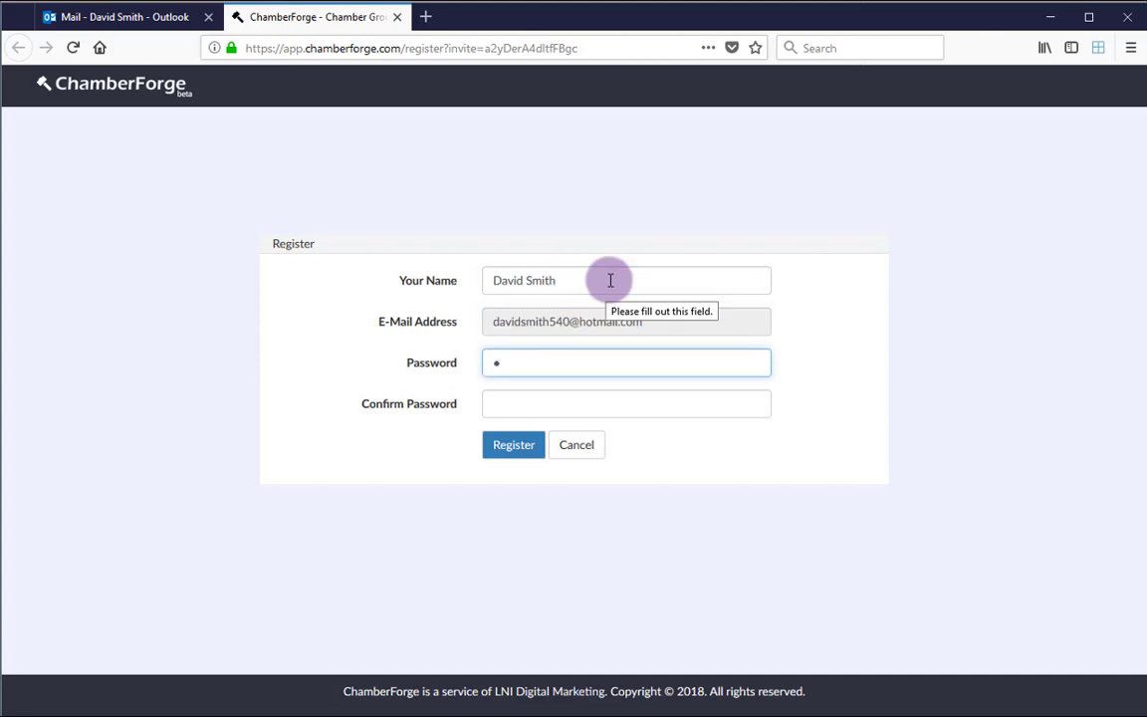
pyautogui.write('•••')
pyautogui.press('Tab')
pyautogui.write('•')
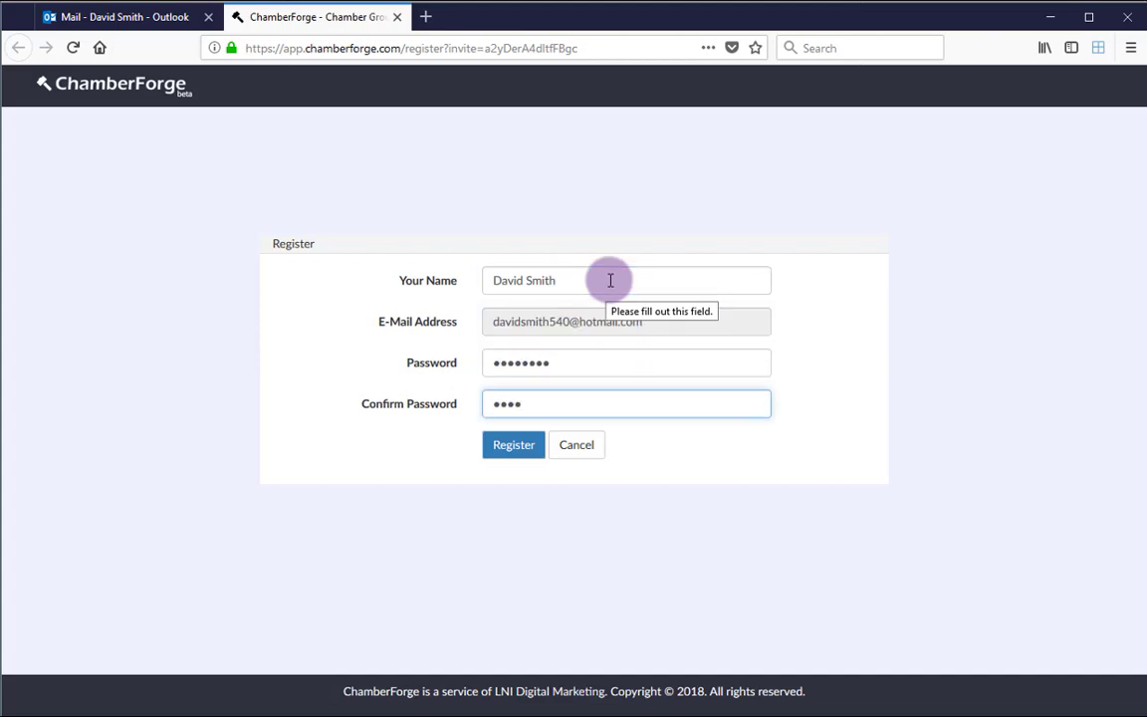
pyautogui.click(518, 446)
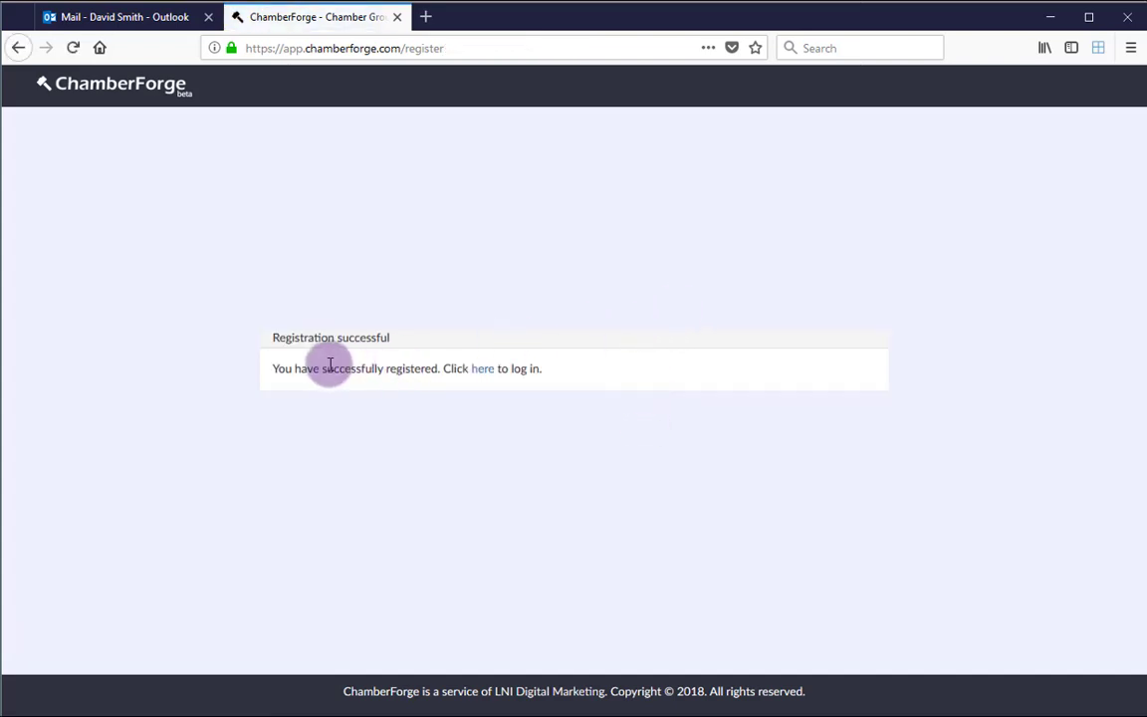
pyautogui.click(479, 369)
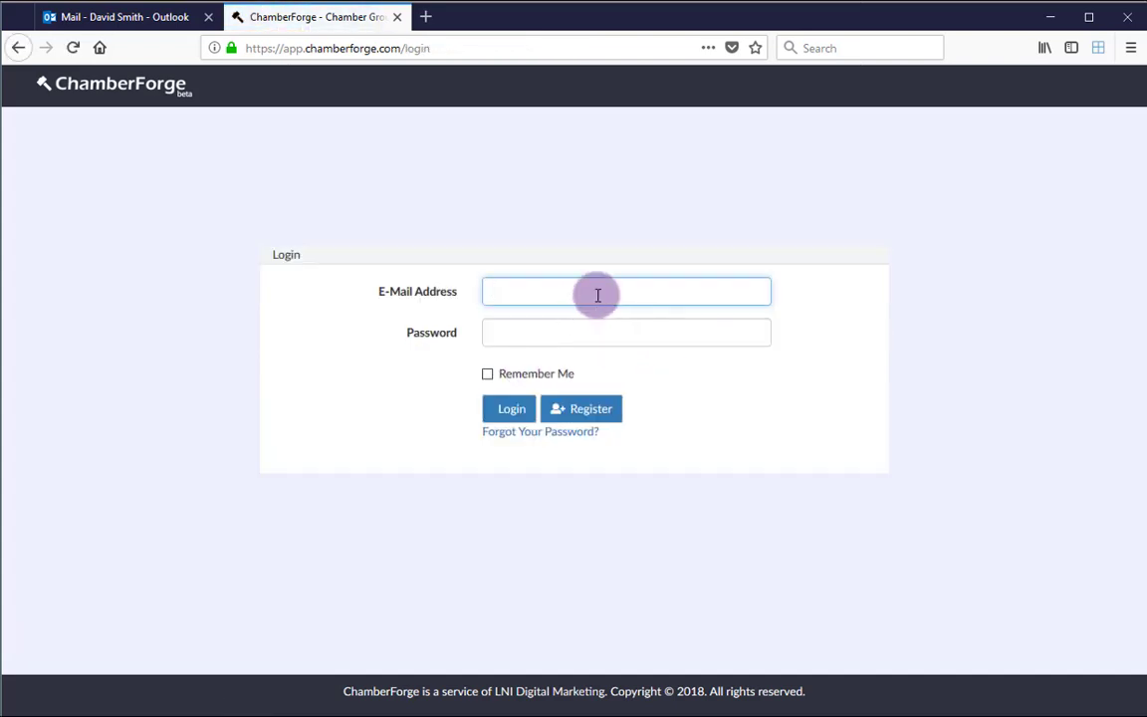
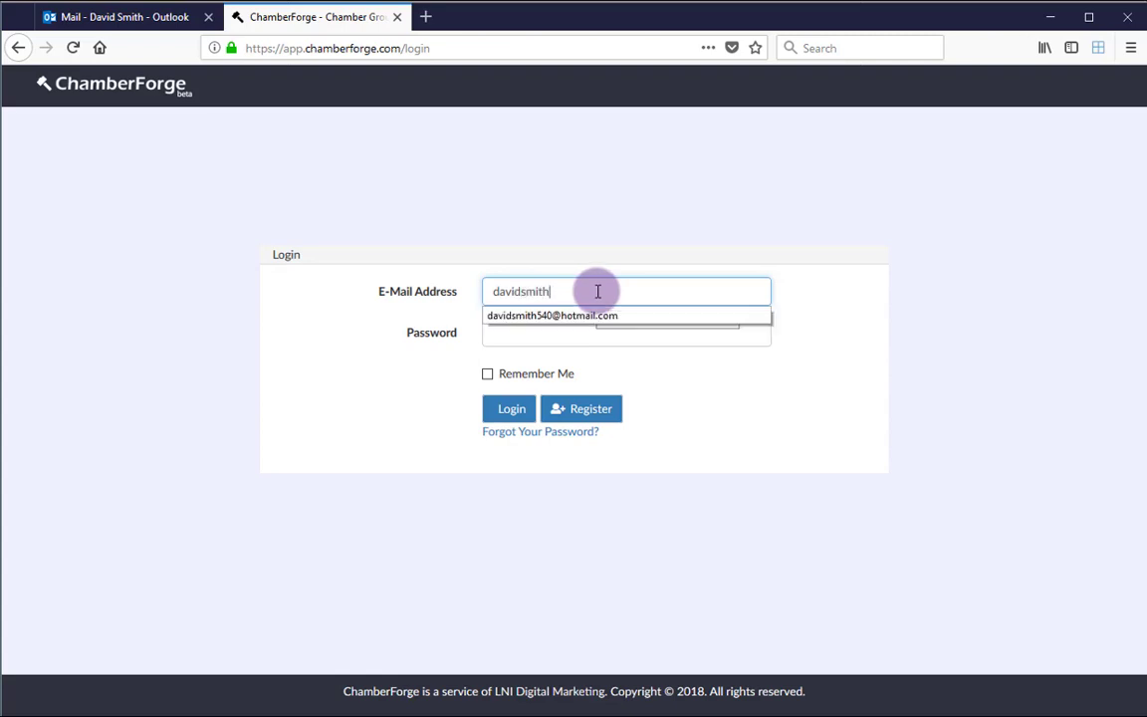
# Log in with the suggested e-mail and password, then open the My Awesome Lead Group dashboard
pyautogui.press('Down')
pyautogui.press('Tab')
pyautogui.write('•••••')
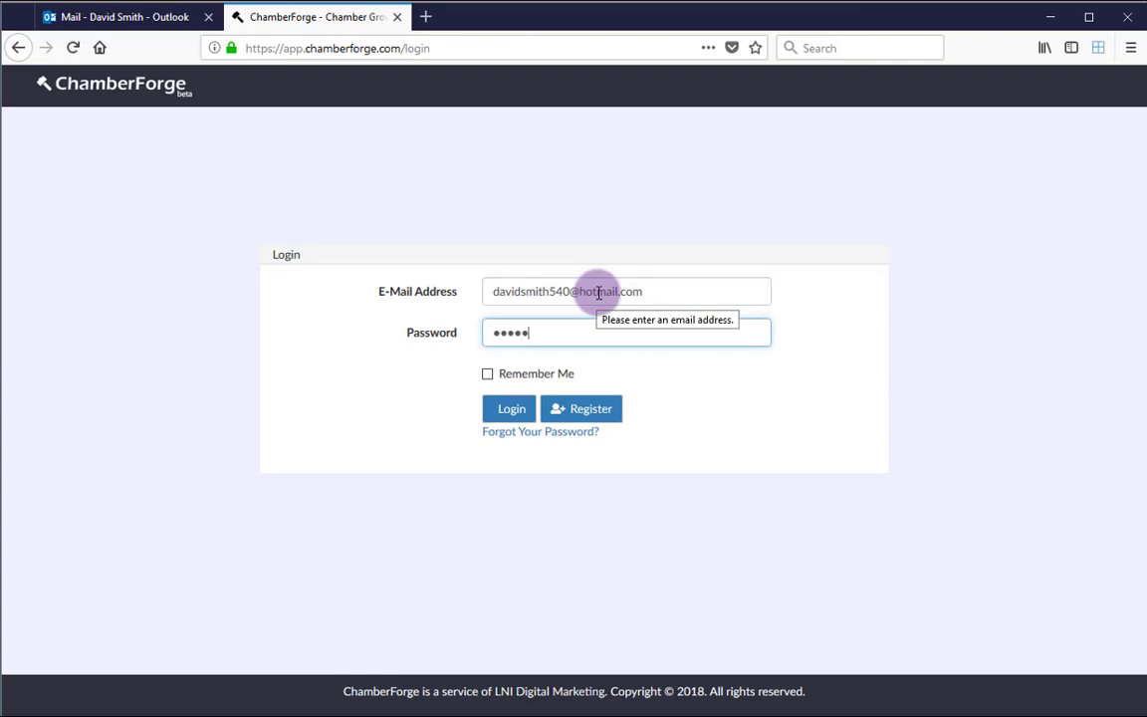
pyautogui.click(510, 410)
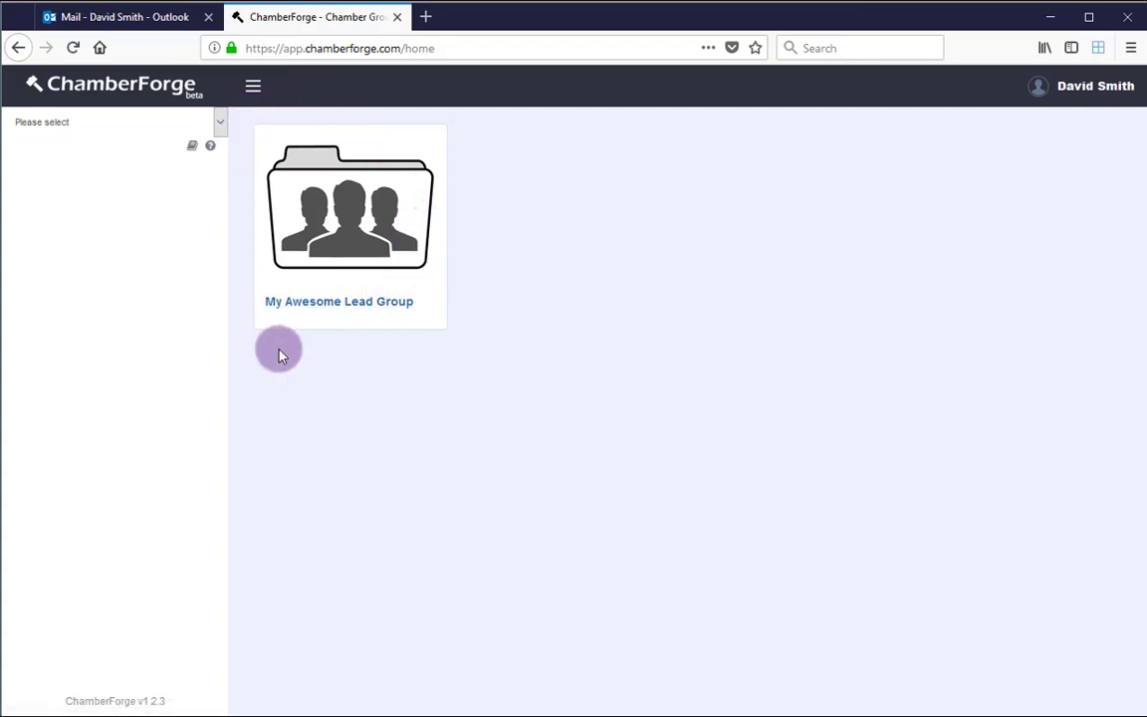
pyautogui.click(307, 302)
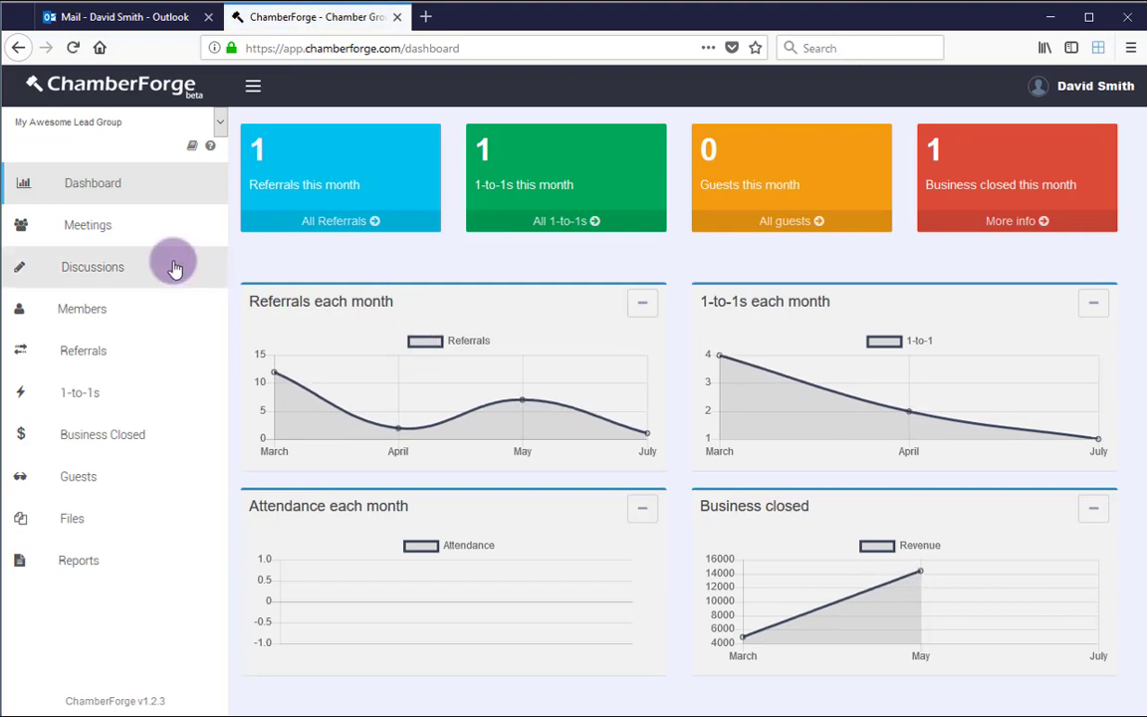
# As the member, browse Discussions, Members, Referrals and 1-to-1s, then return to the admin's window
pyautogui.click(140, 263)
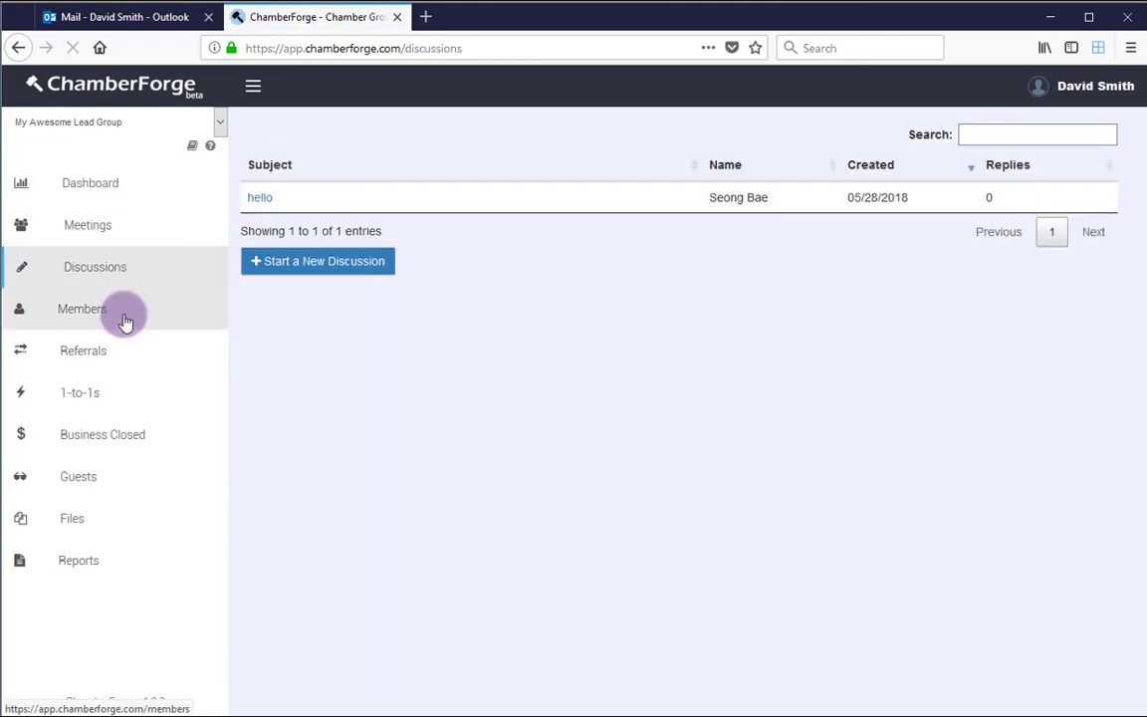
pyautogui.click(120, 316)
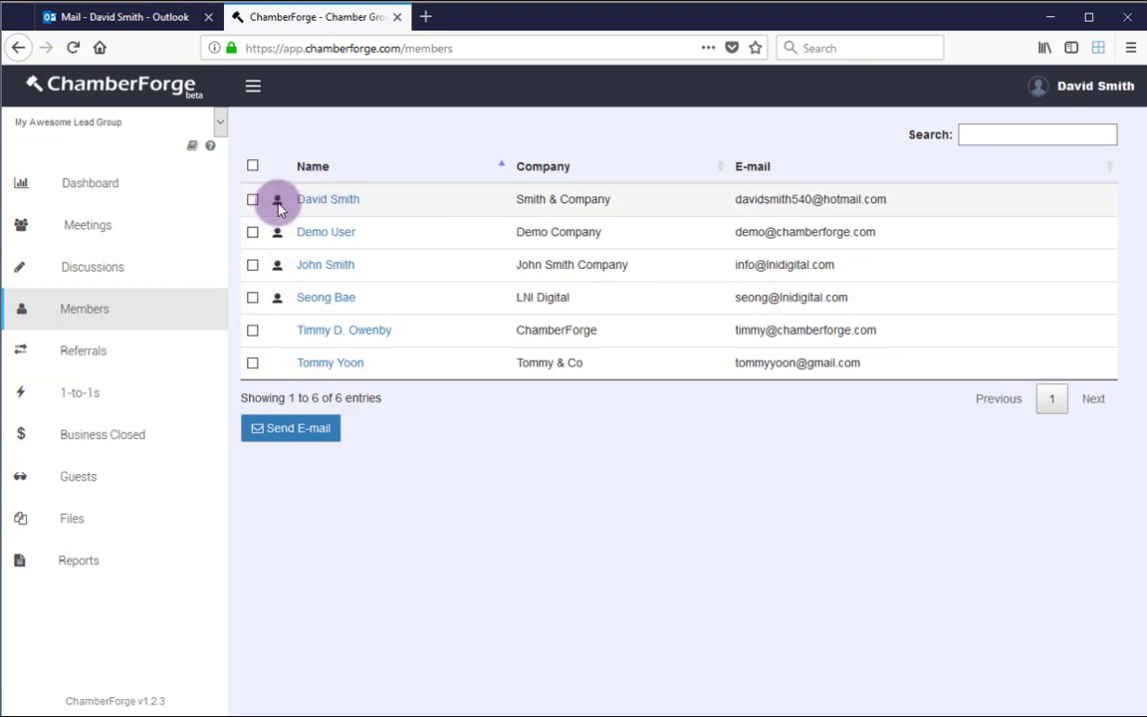
pyautogui.moveTo(281, 202)
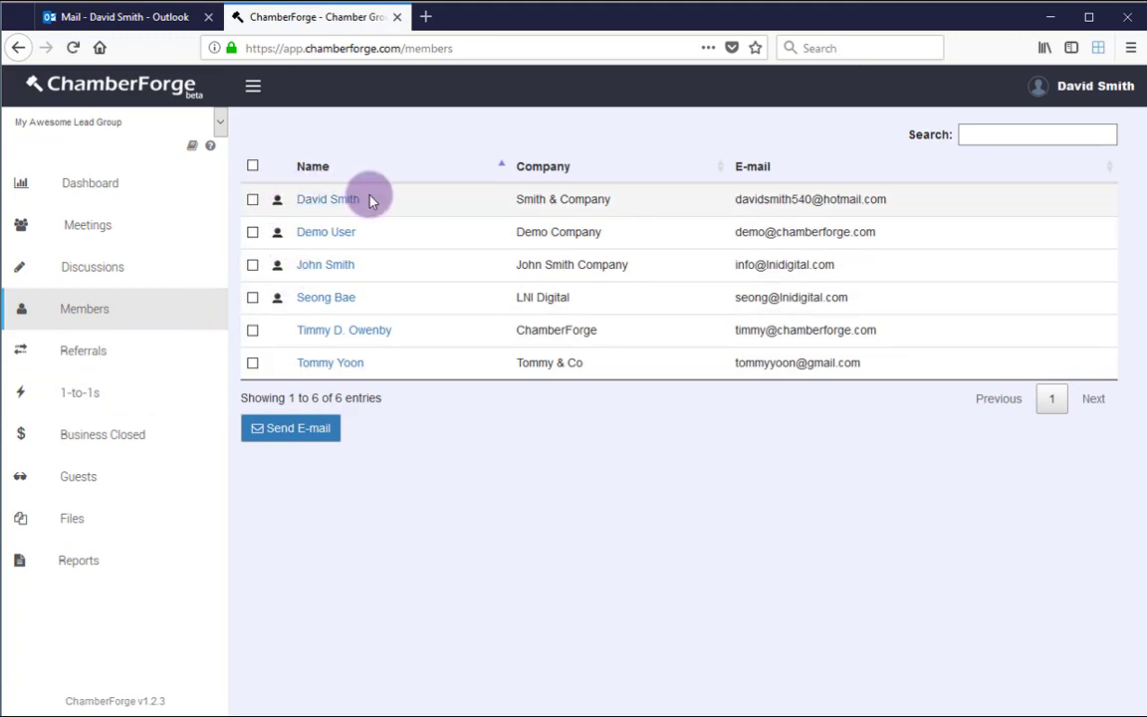
pyautogui.click(89, 370)
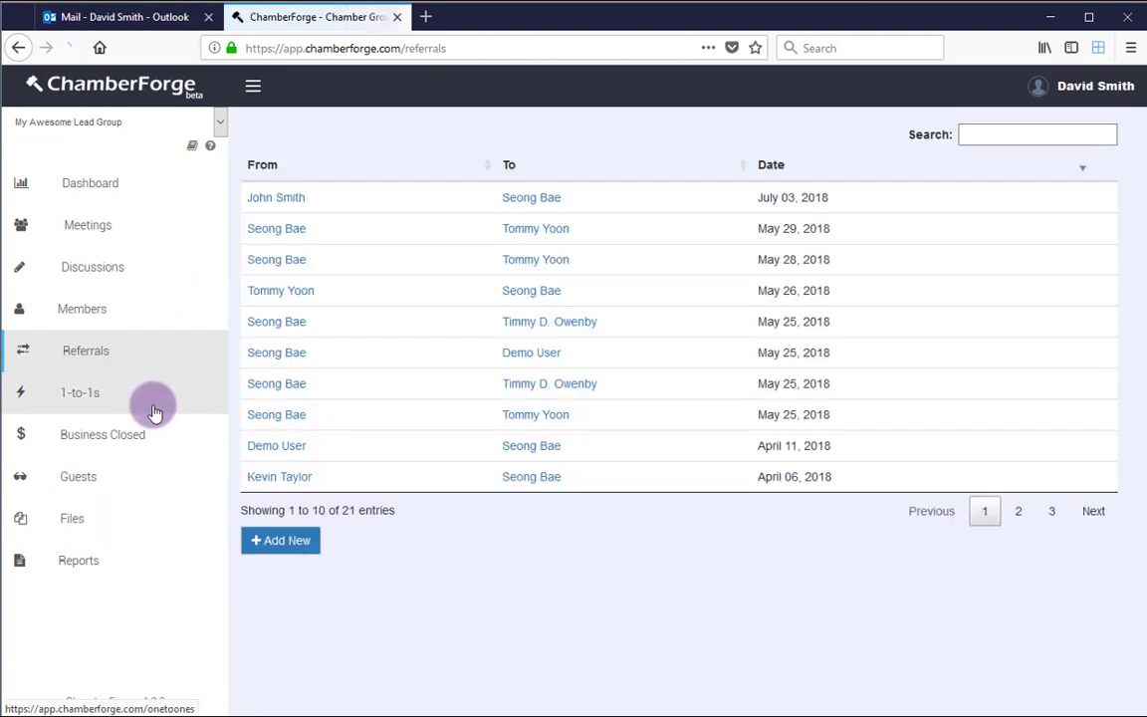
pyautogui.click(151, 410)
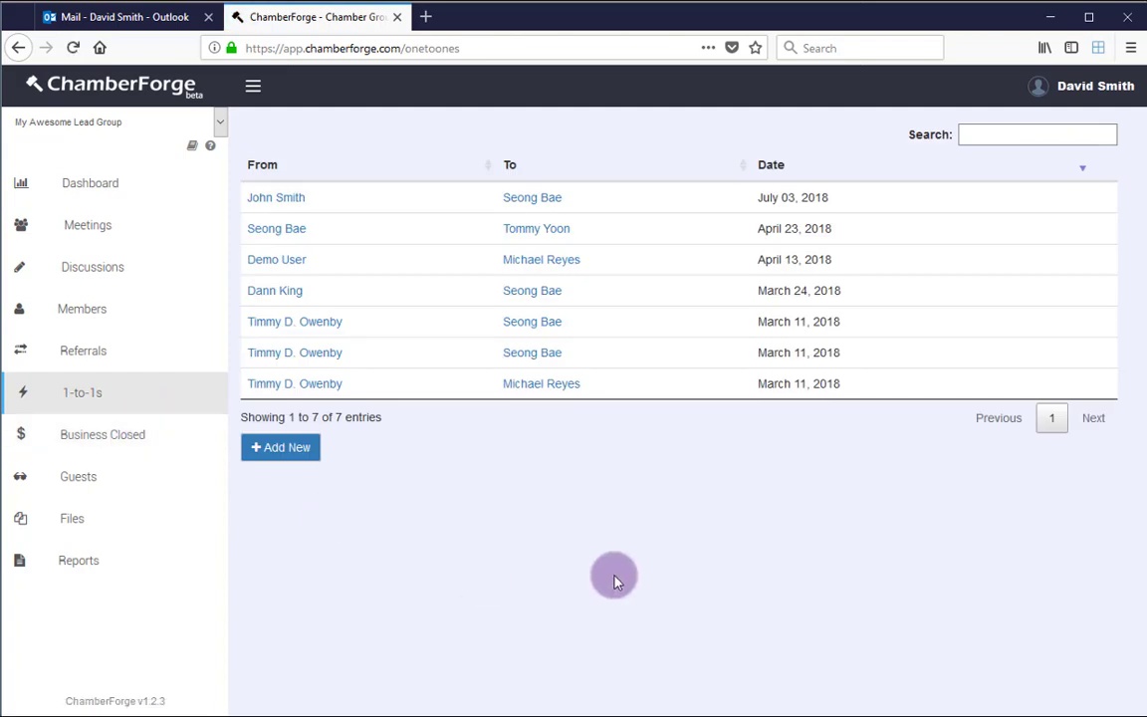
pyautogui.hotkey('alt', 'Tab')
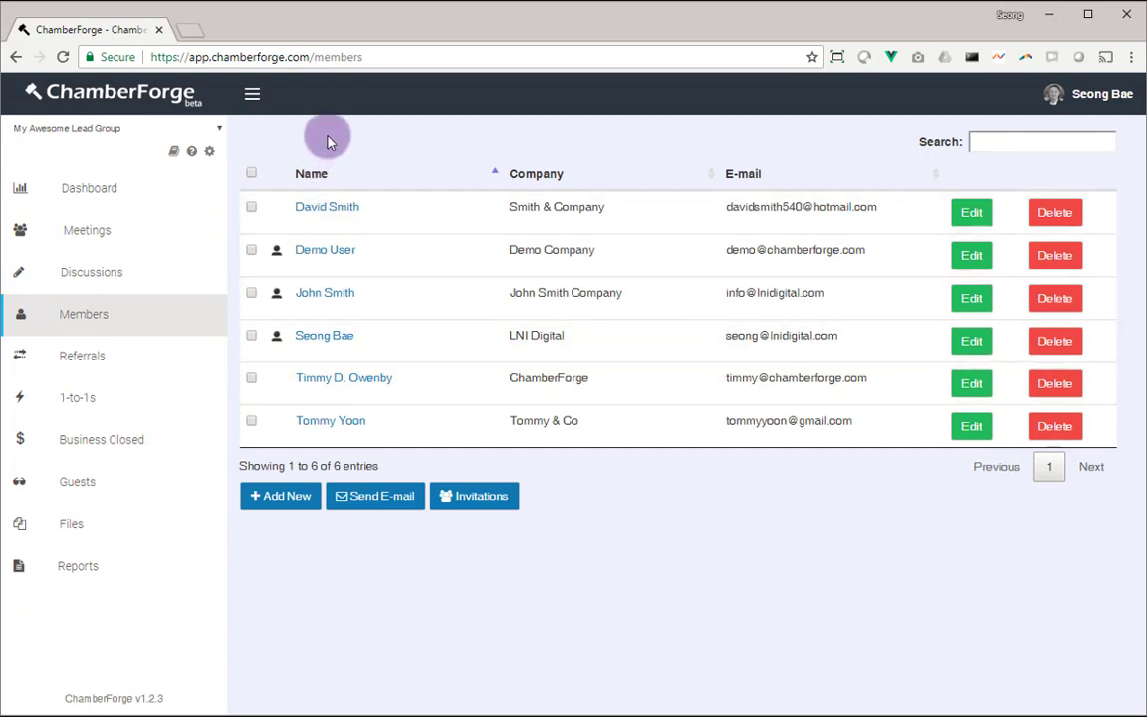
# Open the Smith & Company member's edit form, showing join date 07/06/2018
pyautogui.click(329, 214)
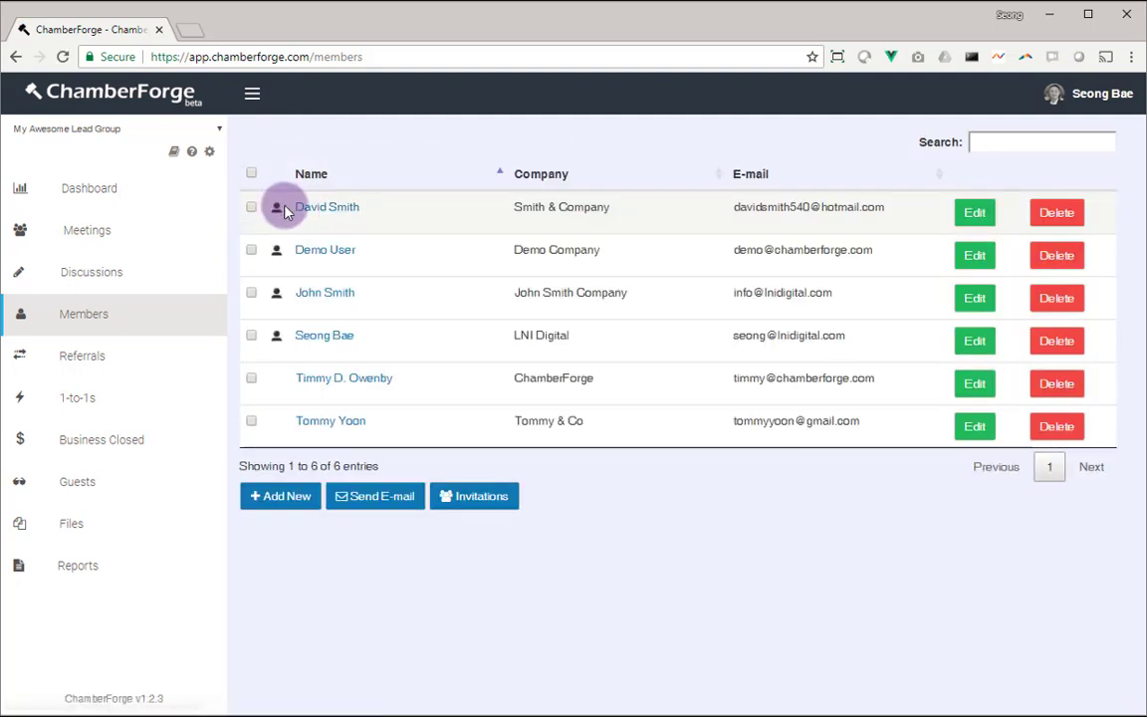
pyautogui.moveTo(279, 210)
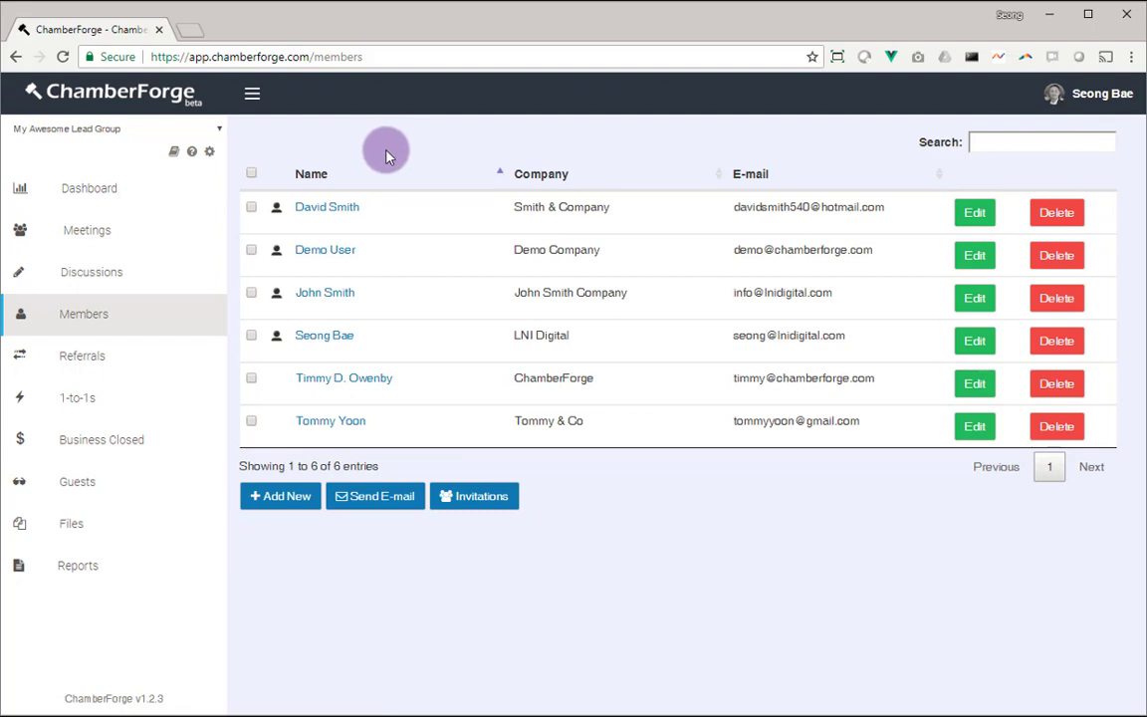
pyautogui.click(961, 213)
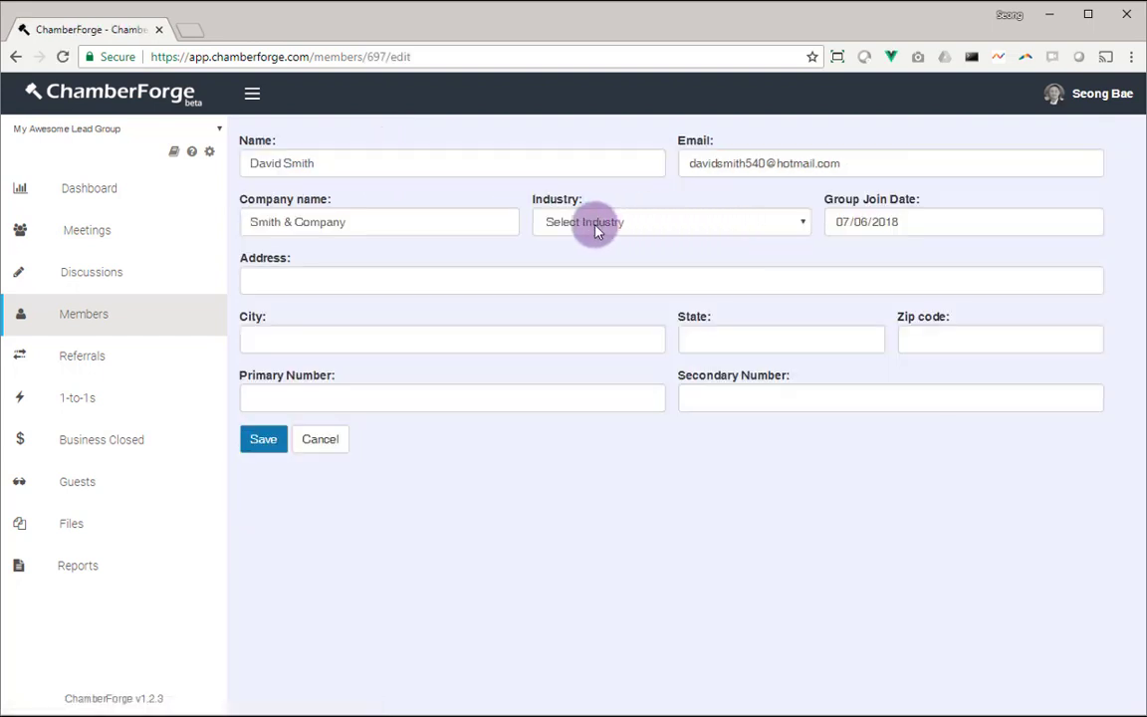
# Enter the new member's primary phone number, leaving Industry unchanged, and save the details
pyautogui.click(677, 223)
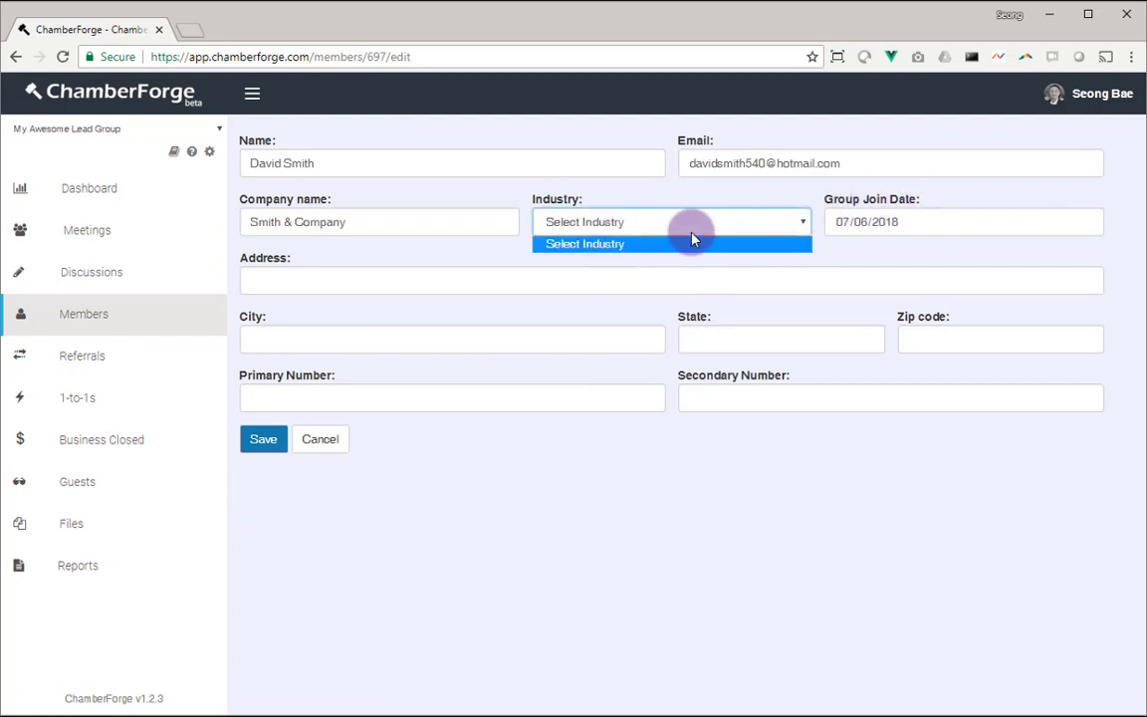
pyautogui.click(679, 262)
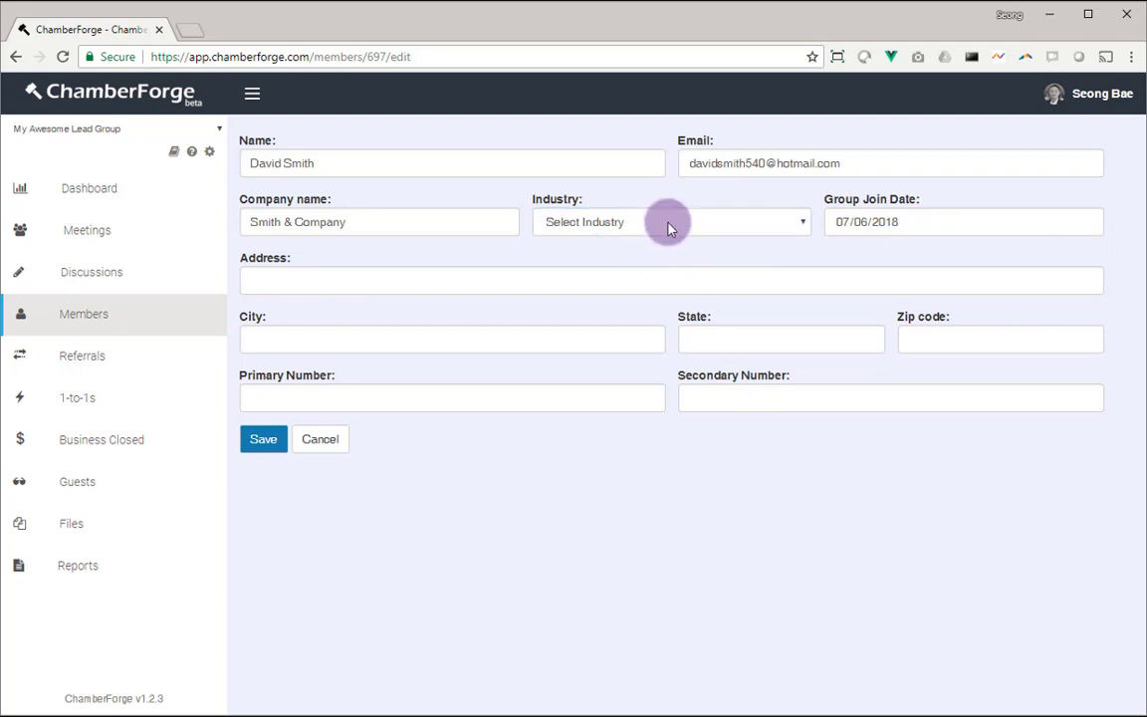
pyautogui.click(402, 282)
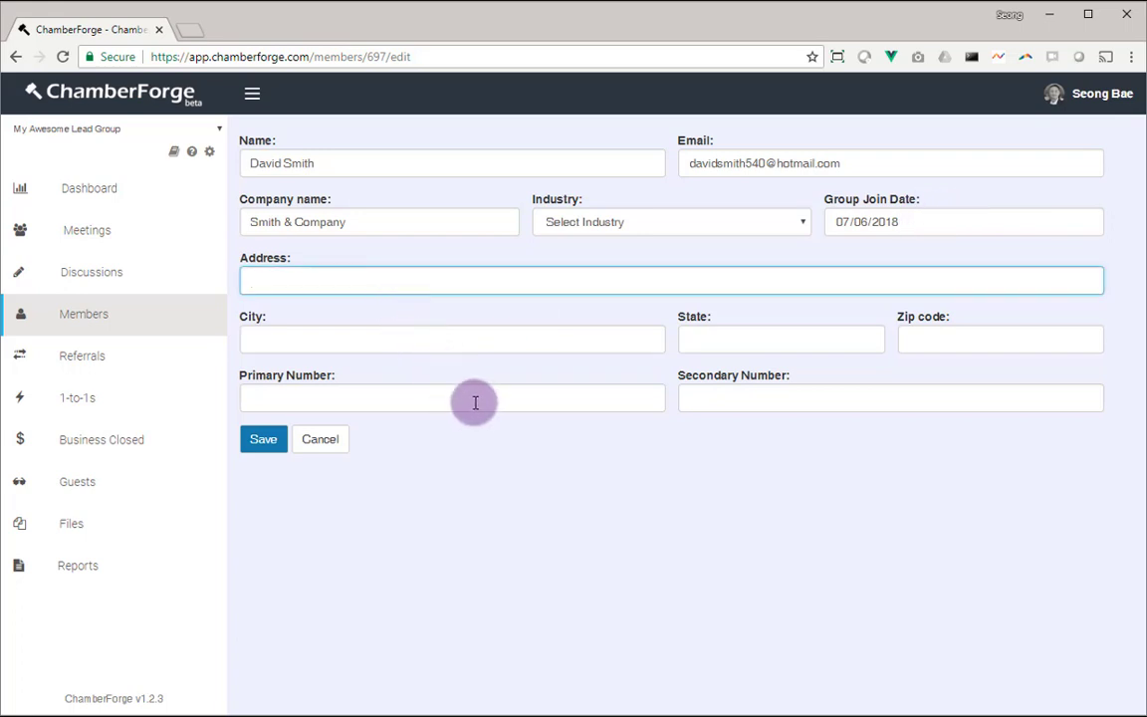
pyautogui.click(336, 402)
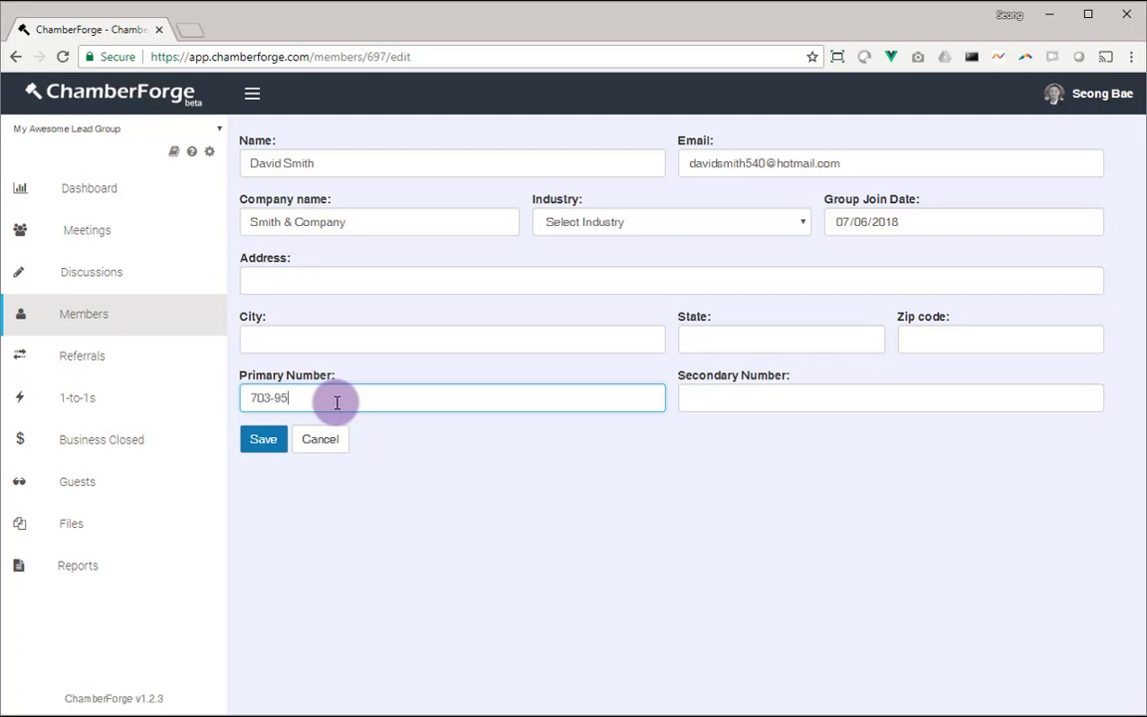
pyautogui.click(261, 438)
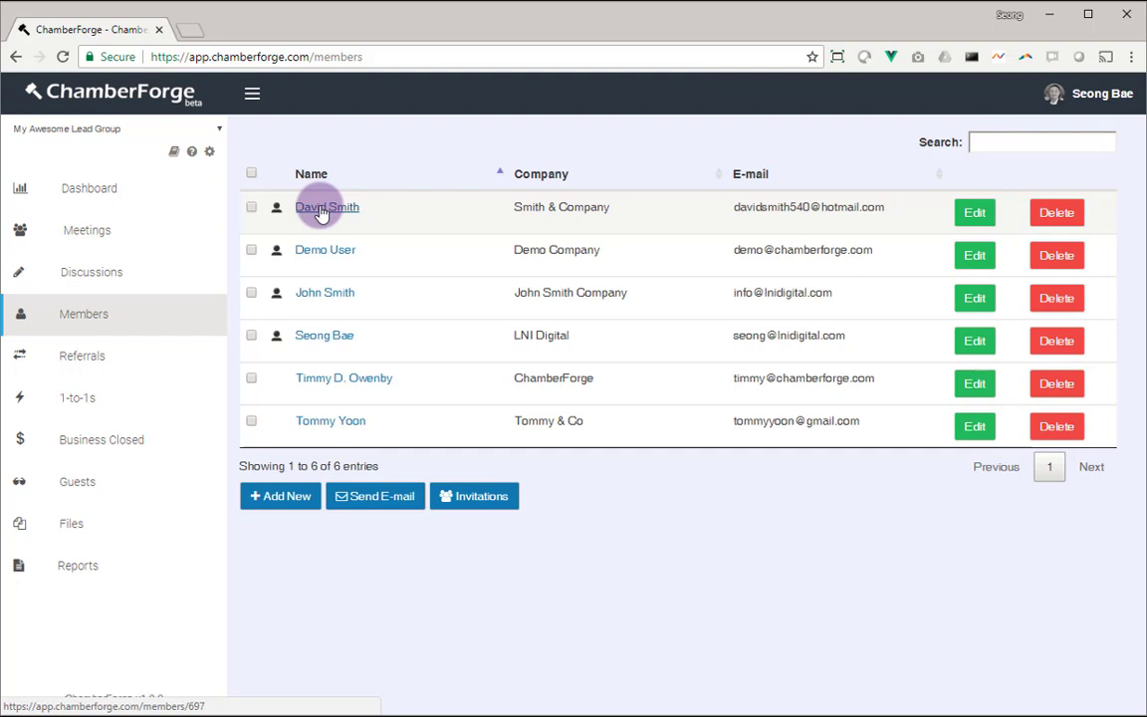
# Delete the new member from the members list and confirm the deletion
pyautogui.click(1058, 216)
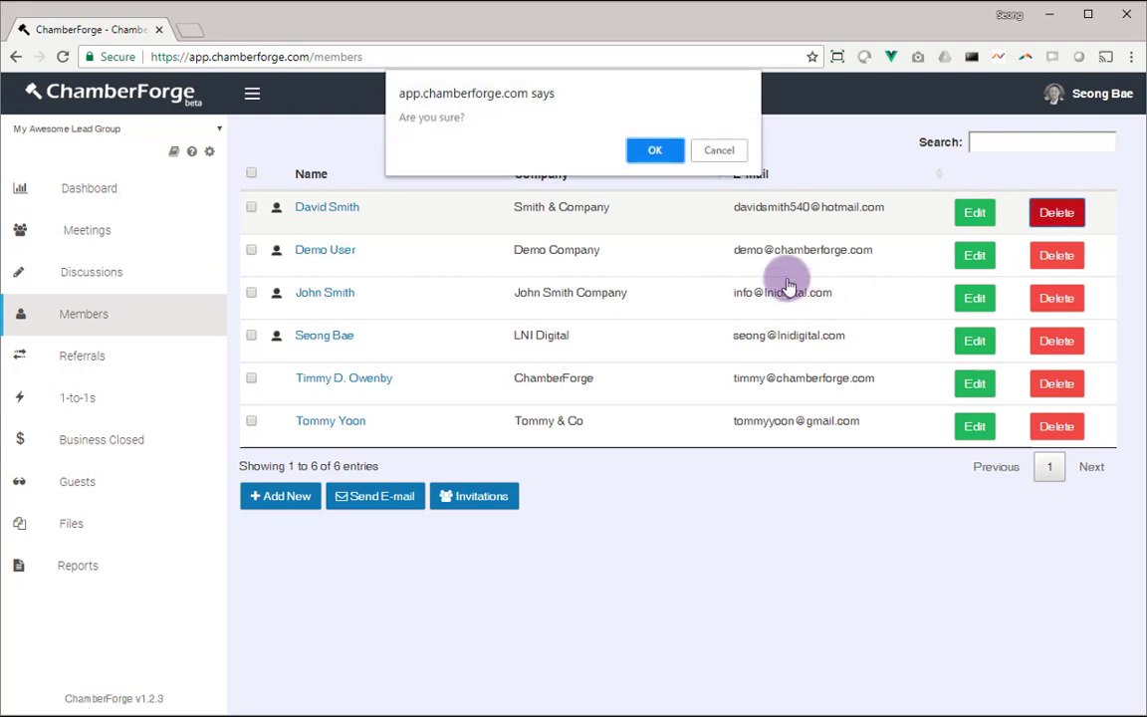
pyautogui.click(657, 149)
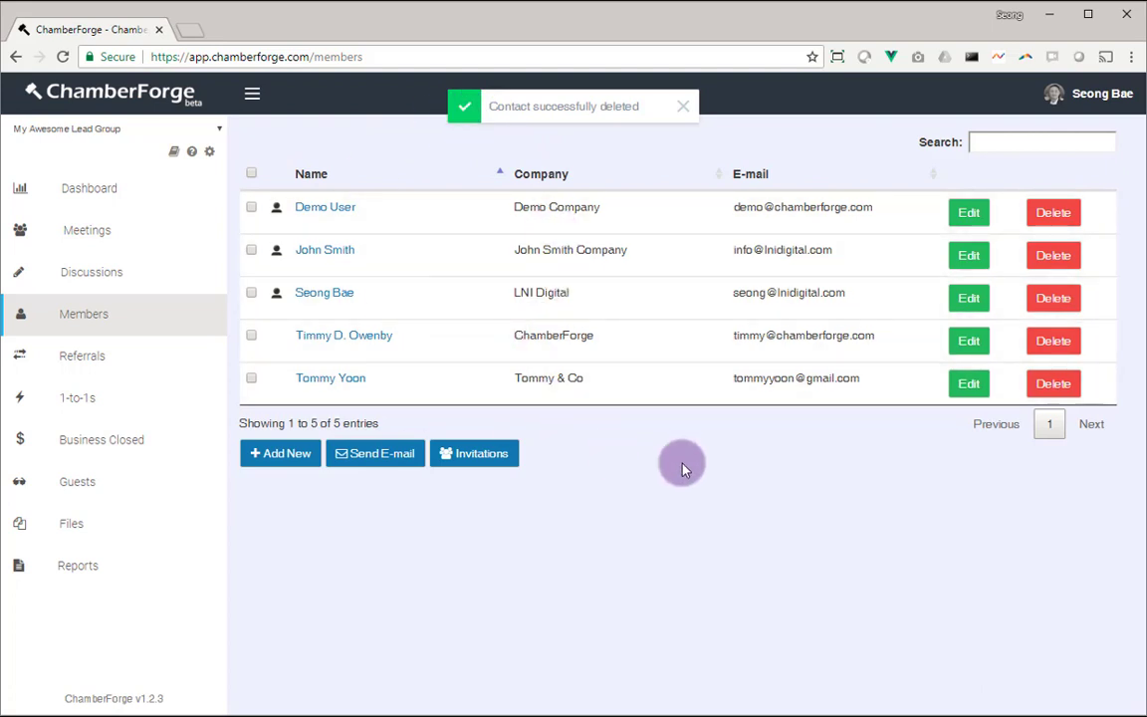
pyautogui.hotkey('alt', 'Tab')
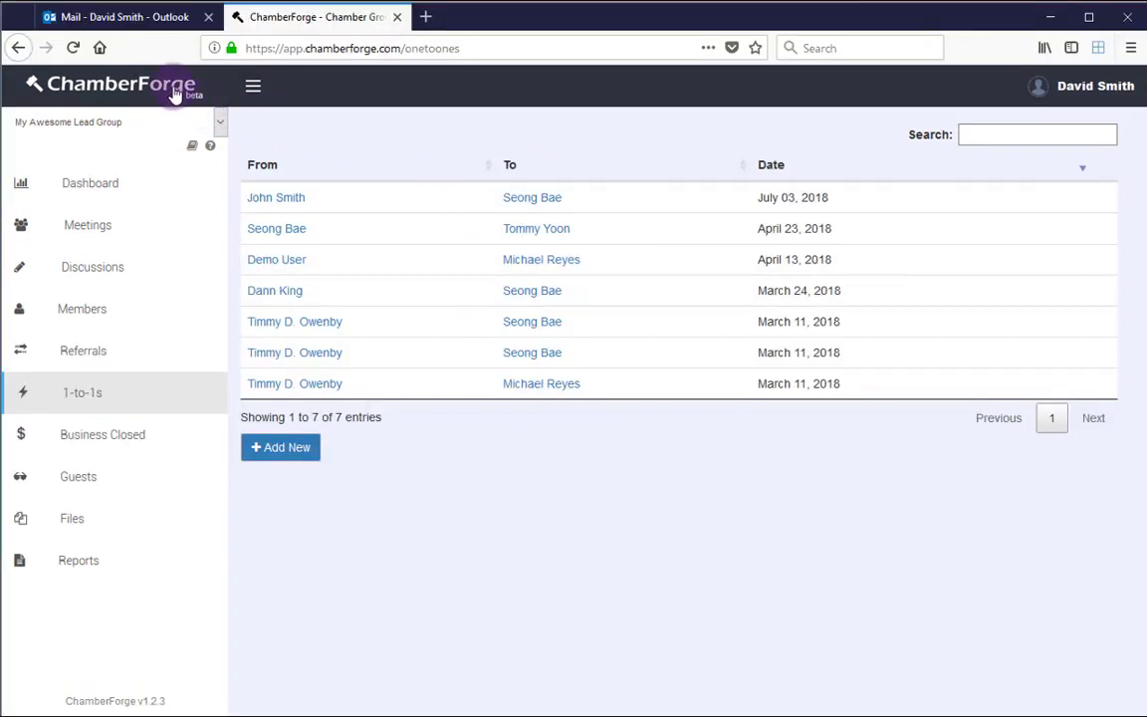
# Sign the deleted member out and log back in with the member's e-mail and password
pyautogui.click(1040, 92)
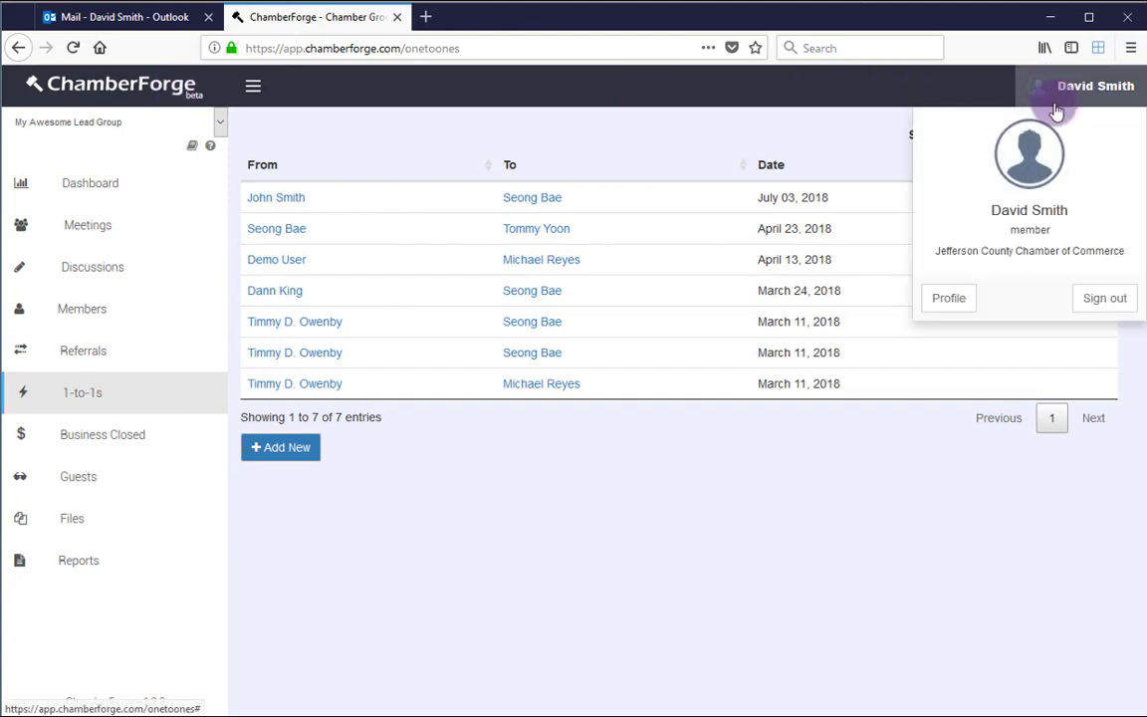
pyautogui.click(1105, 297)
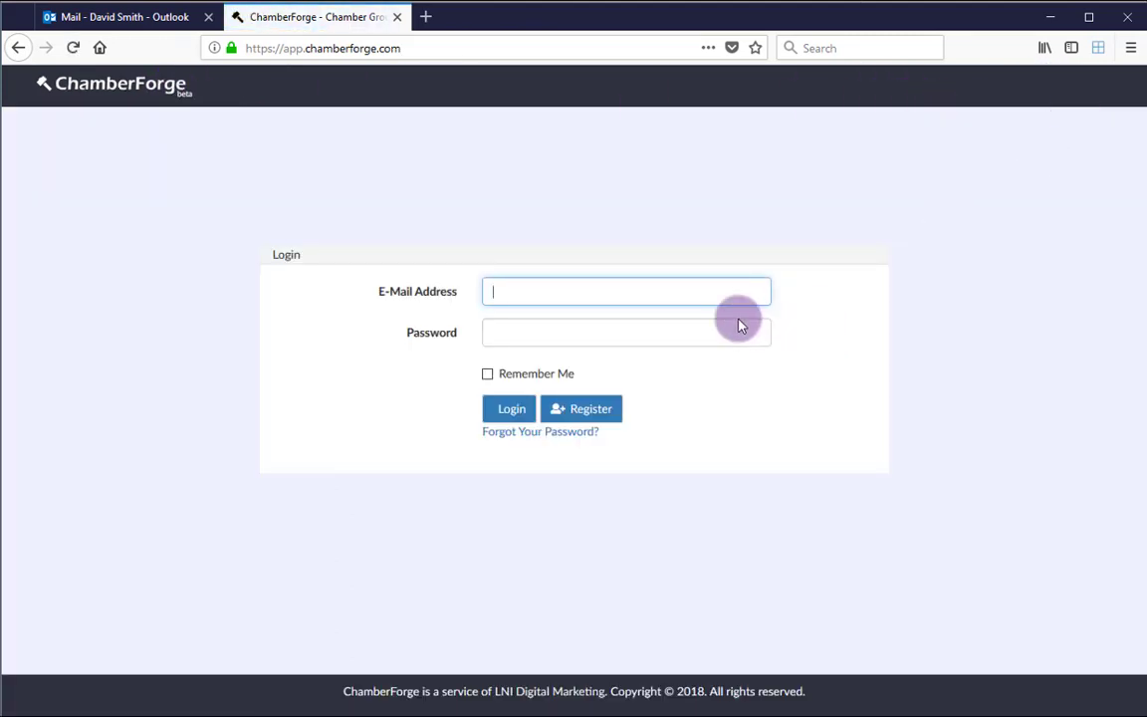
pyautogui.write('s')
pyautogui.write('davi')
pyautogui.click(740, 316)
pyautogui.press('Tab')
pyautogui.write('•••')
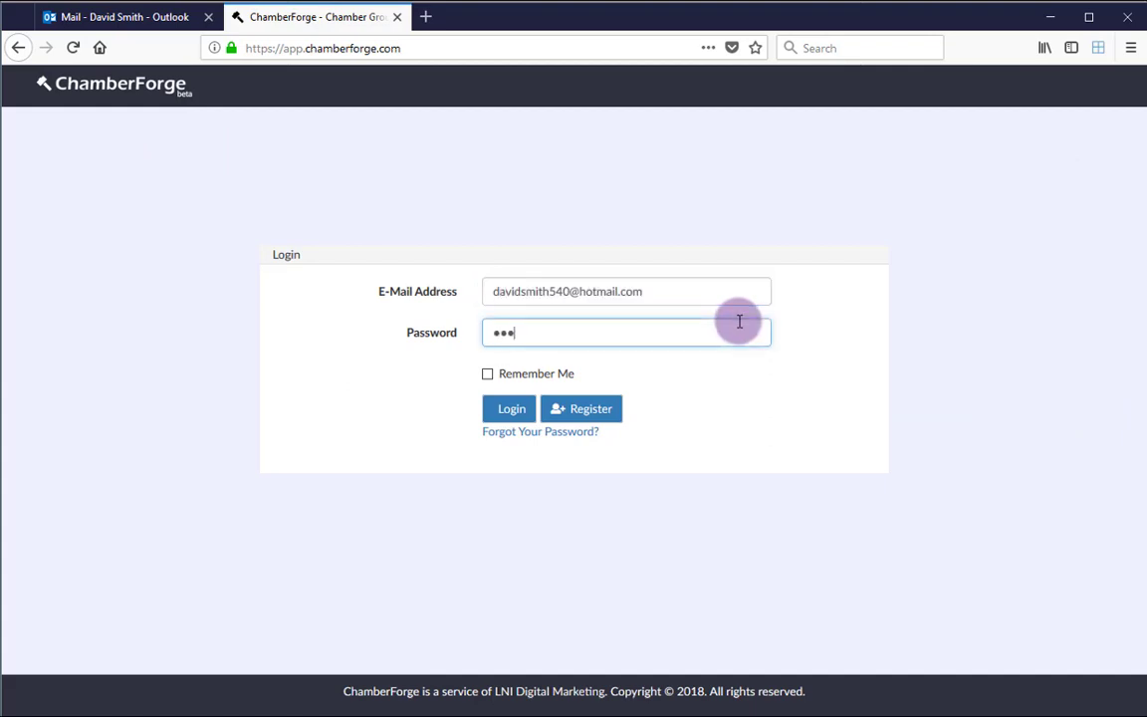
pyautogui.write('••••••')
pyautogui.press('Return')
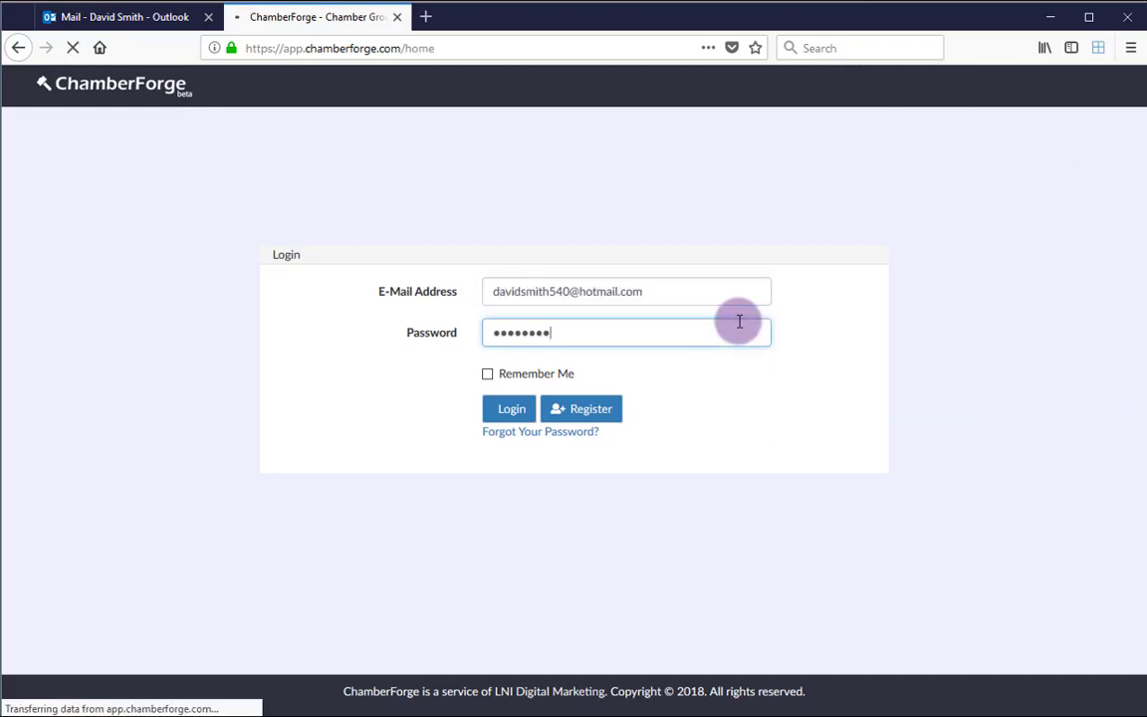